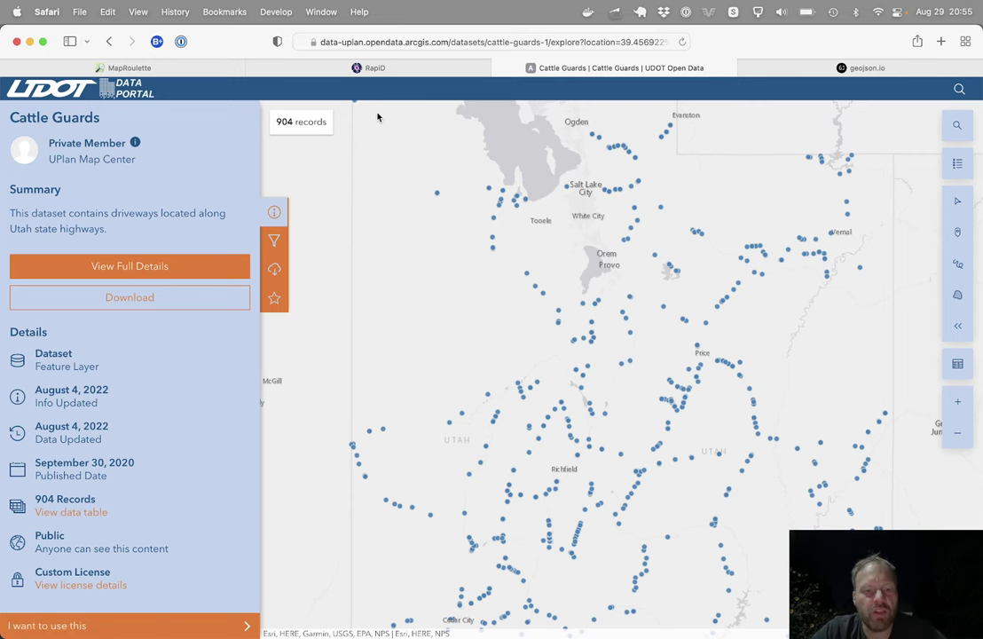
Open overpass-turbo.eu in a new browser tab, leaving the Cattle Guards dataset open
{"action": "key", "text": "super+t"}
{"action": "type", "text": "over"}
{"action": "key", "text": "Return"}
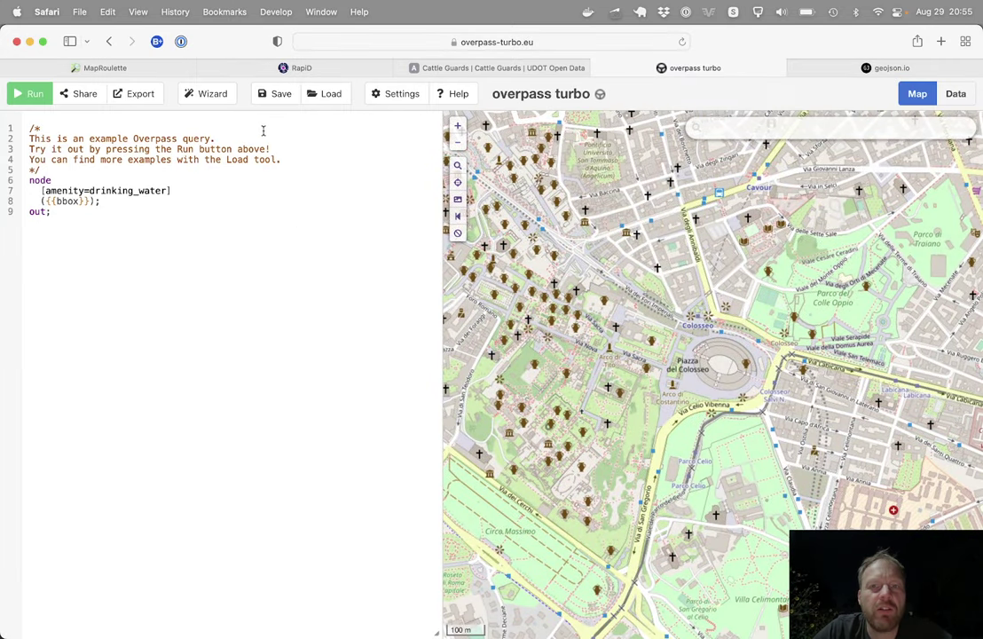
Show the Overpass turbo results for Utah barrier=cattle_grid nodes, then bring QGIS forward
{"action": "key", "text": "super+Tab"}
{"action": "key", "text": "super+Tab"}
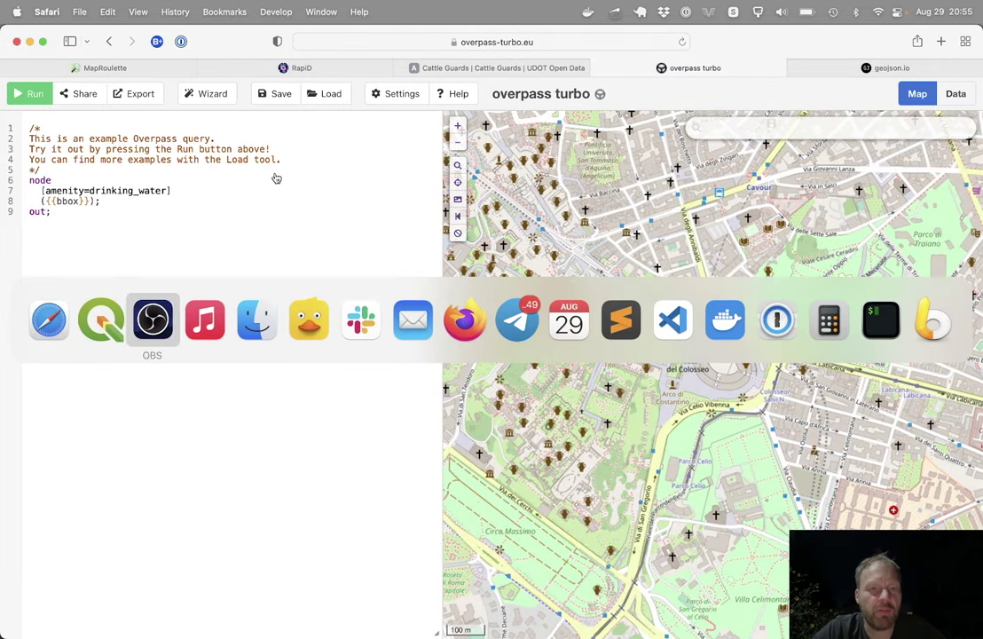
{"action": "key", "text": "super+Tab"}
{"action": "key", "text": "super+Tab"}
{"action": "key", "text": "super+Tab"}
{"action": "key", "text": "super+Tab"}
{"action": "key", "text": "super+Tab"}
{"action": "key", "text": "super+Tab"}
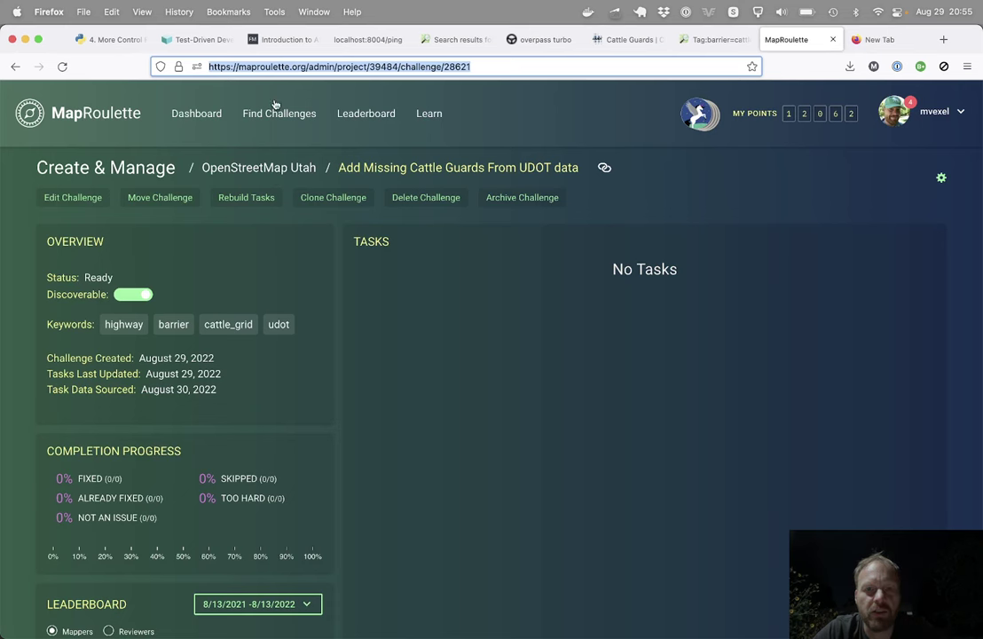
{"action": "left_click", "coordinate": [532, 39]}
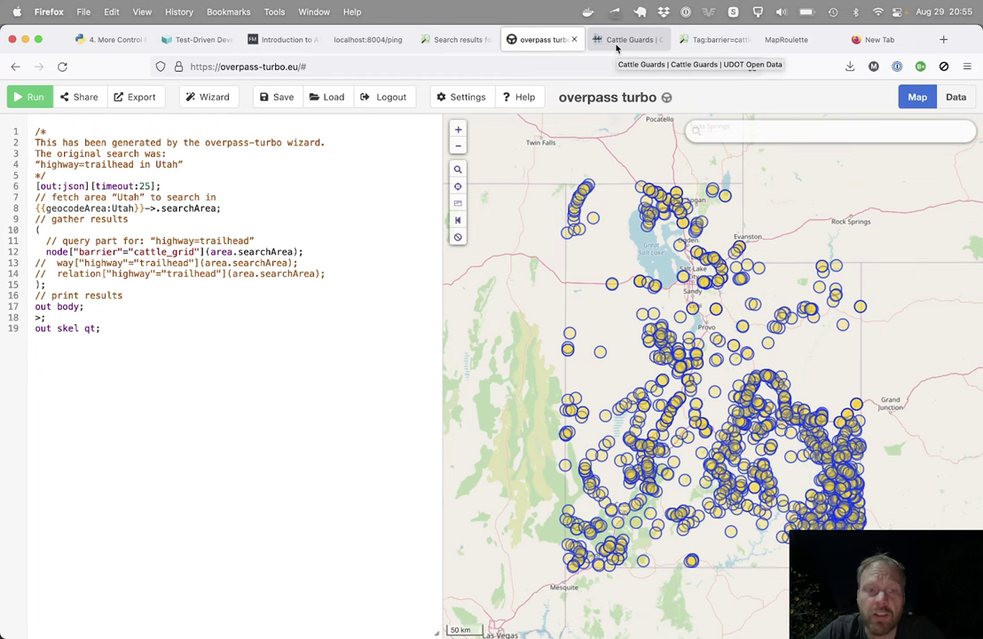
{"action": "key", "text": "super+Tab"}
{"action": "key", "text": "super+Tab"}
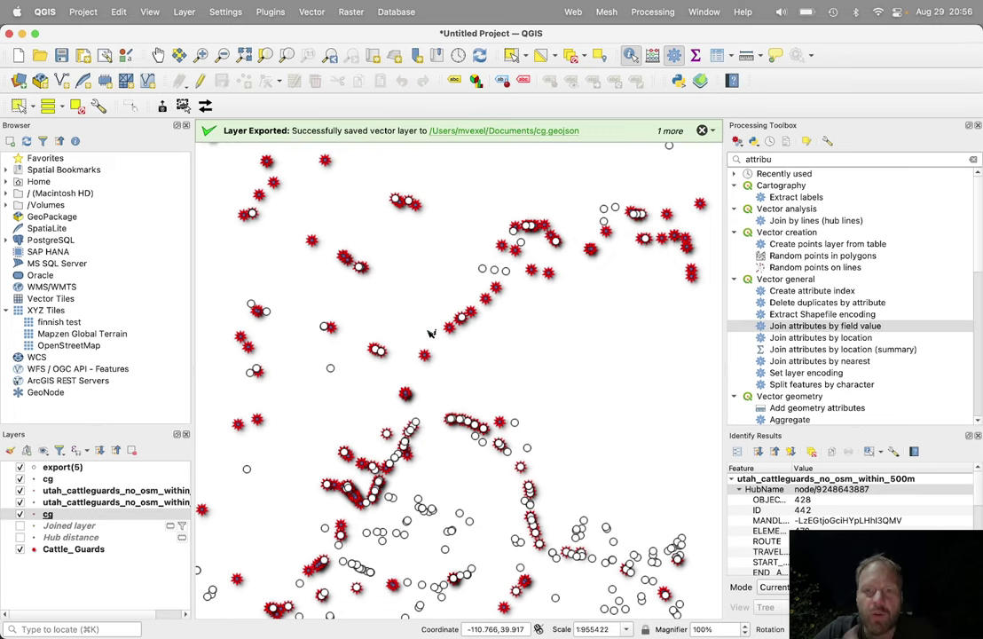
Clear the QGIS identify results while comparing UDOT cattle guards with OSM cattle grid points
{"action": "scroll", "coordinate": [444, 429], "scroll_direction": "down", "scroll_amount": 1}
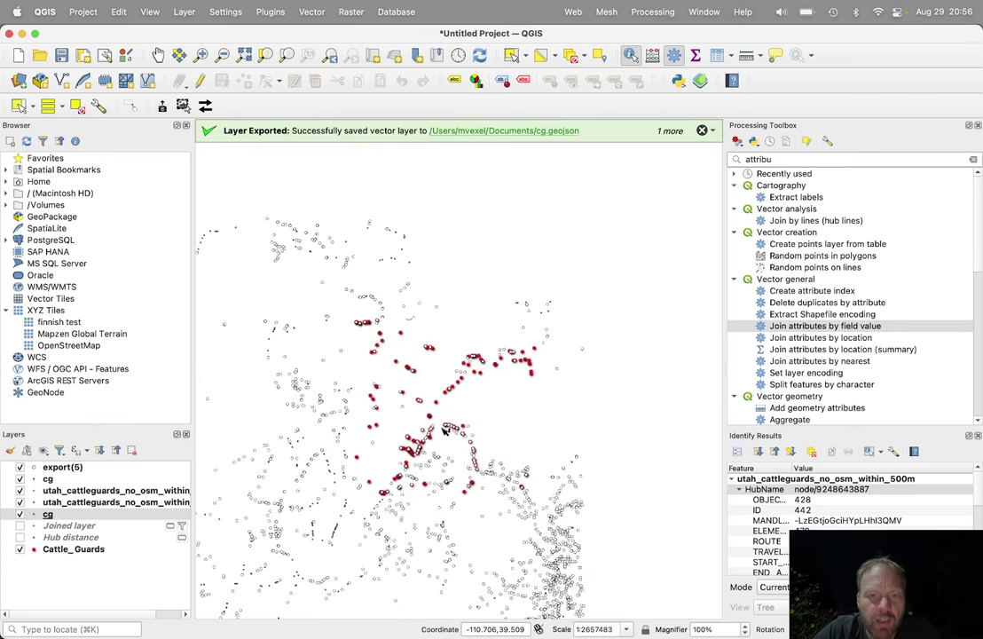
{"action": "scroll", "coordinate": [391, 465], "scroll_direction": "down", "scroll_amount": 1}
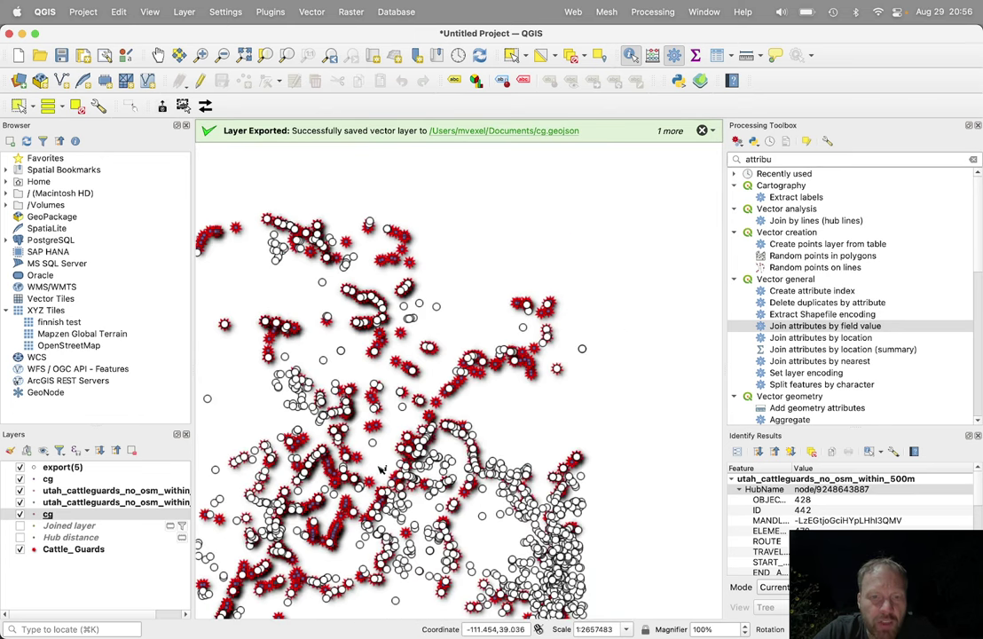
{"action": "left_click", "coordinate": [384, 307]}
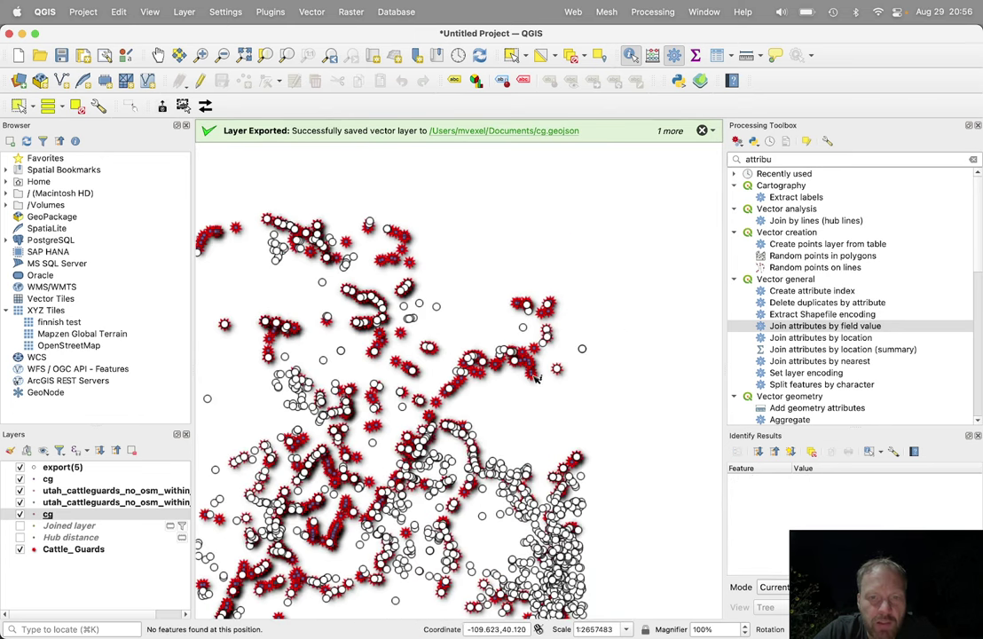
{"action": "scroll", "coordinate": [536, 379], "scroll_direction": "up", "scroll_amount": 2}
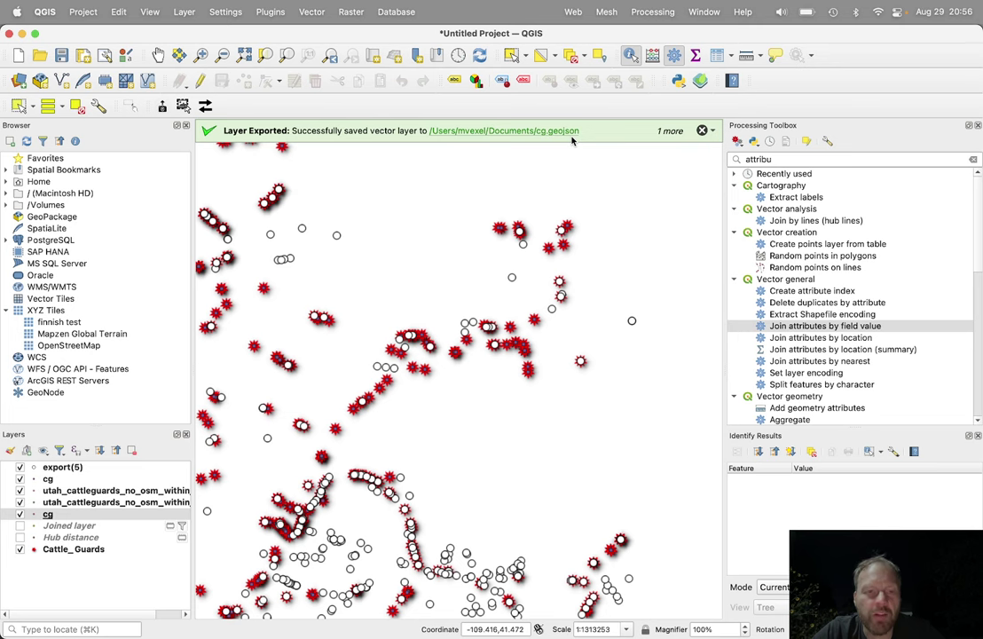
{"action": "key", "text": "super+Tab"}
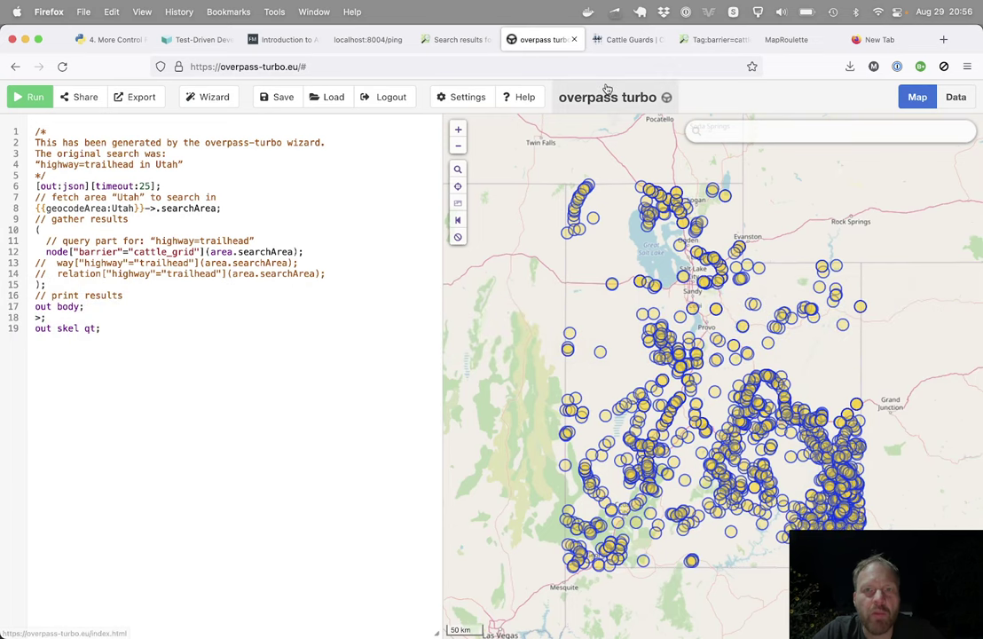
In Safari, go from the MapRoulette cattle guard task to the challenge's management page
{"action": "key", "text": "super+Tab"}
{"action": "key", "text": "super+Tab"}
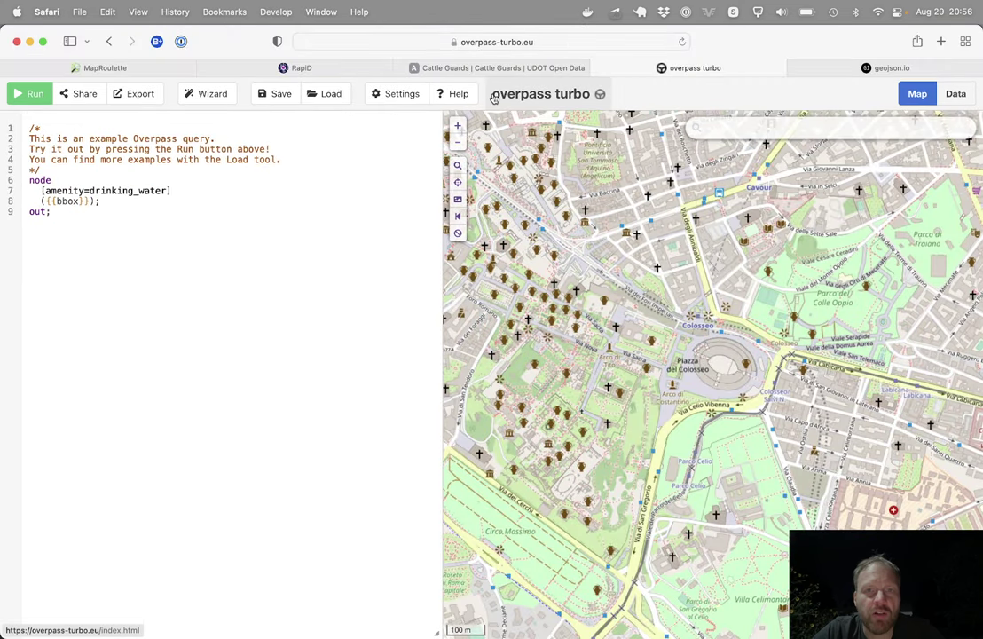
{"action": "mouse_move", "coordinate": [497, 68]}
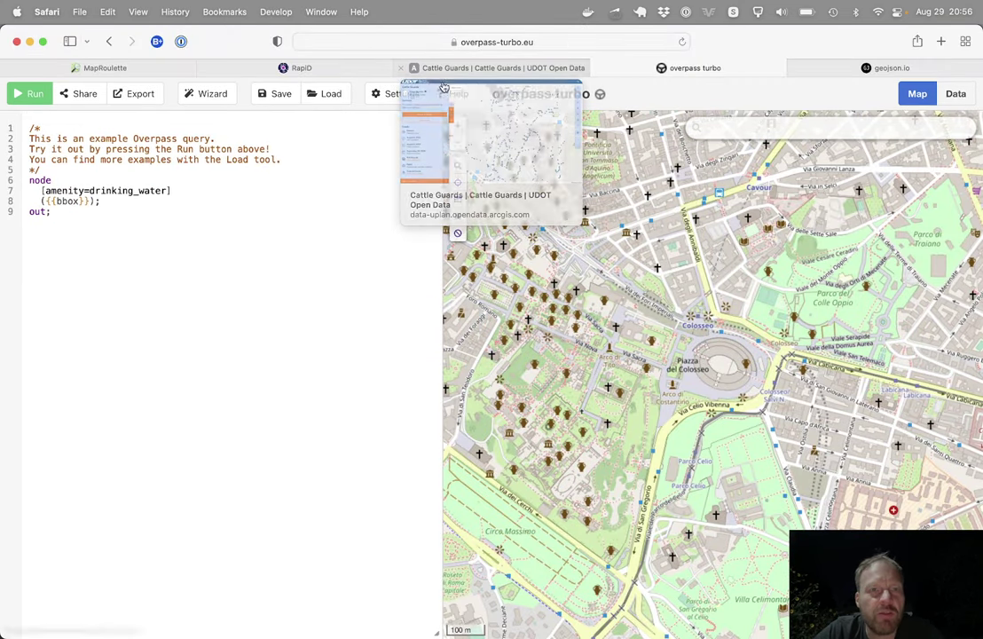
{"action": "left_click", "coordinate": [133, 68]}
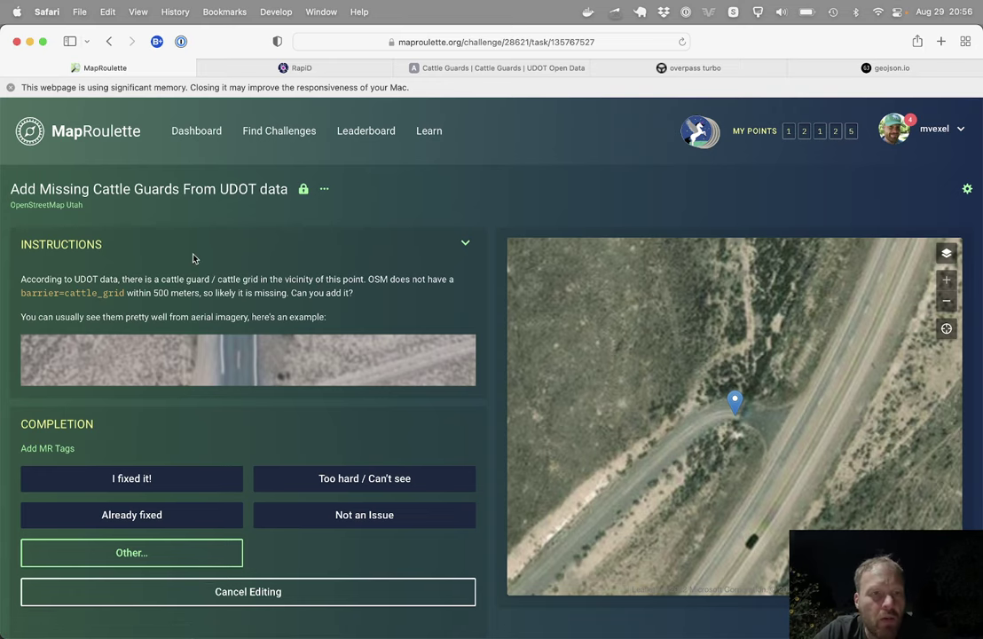
{"action": "left_click", "coordinate": [208, 190]}
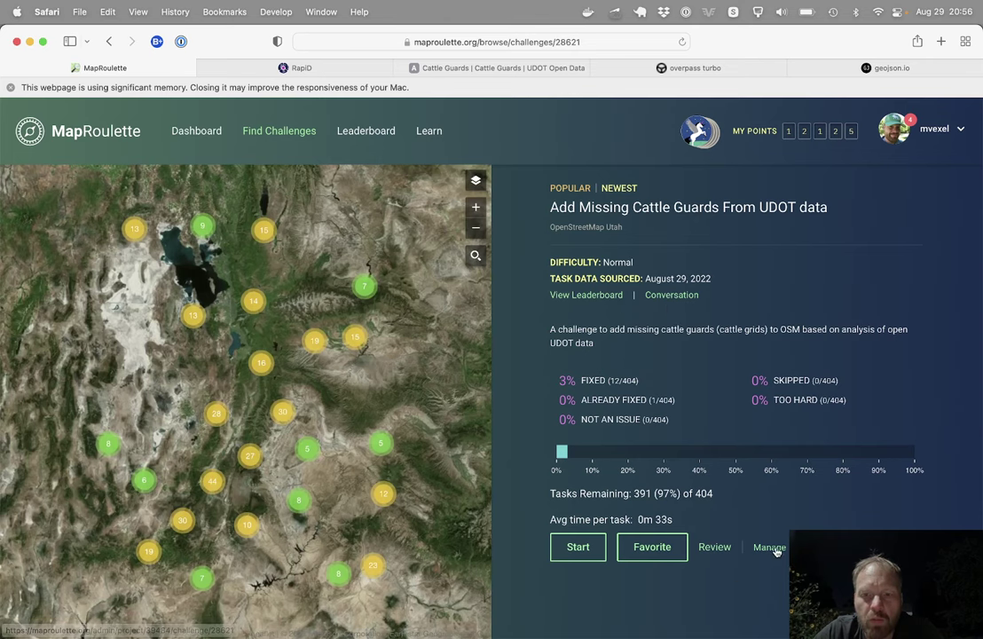
{"action": "left_click", "coordinate": [769, 548]}
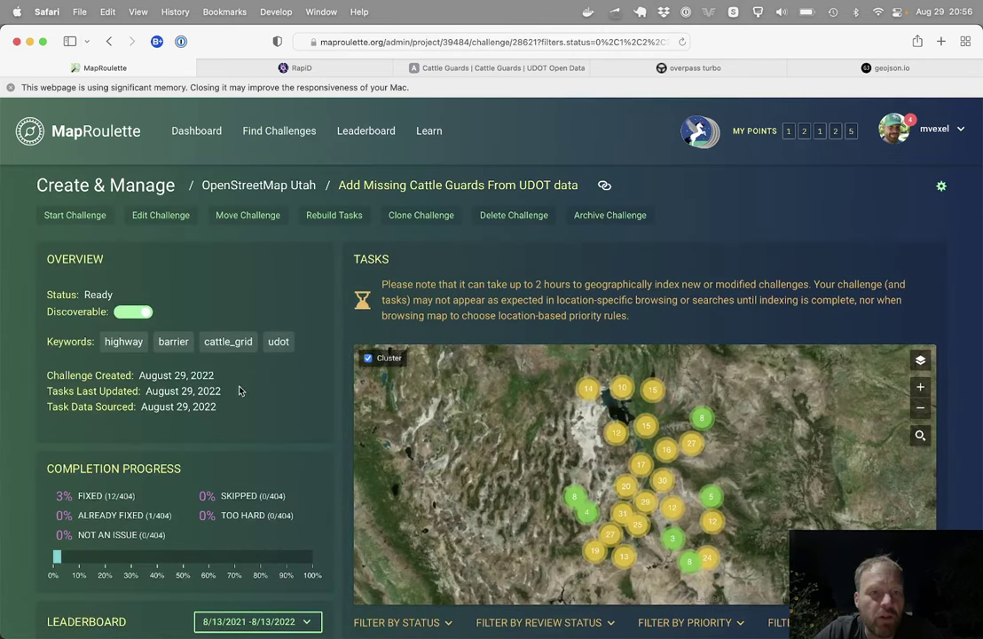
{"action": "scroll", "coordinate": [224, 395], "scroll_direction": "down", "scroll_amount": 1}
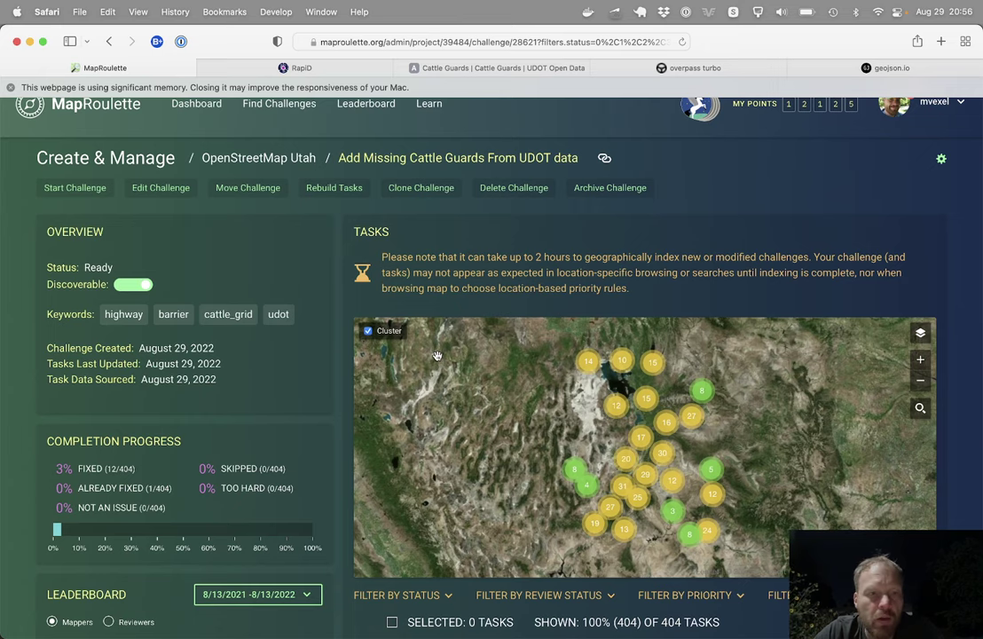
Open the challenge edit form and review its description, mapper instructions and example image line
{"action": "left_click", "coordinate": [156, 187]}
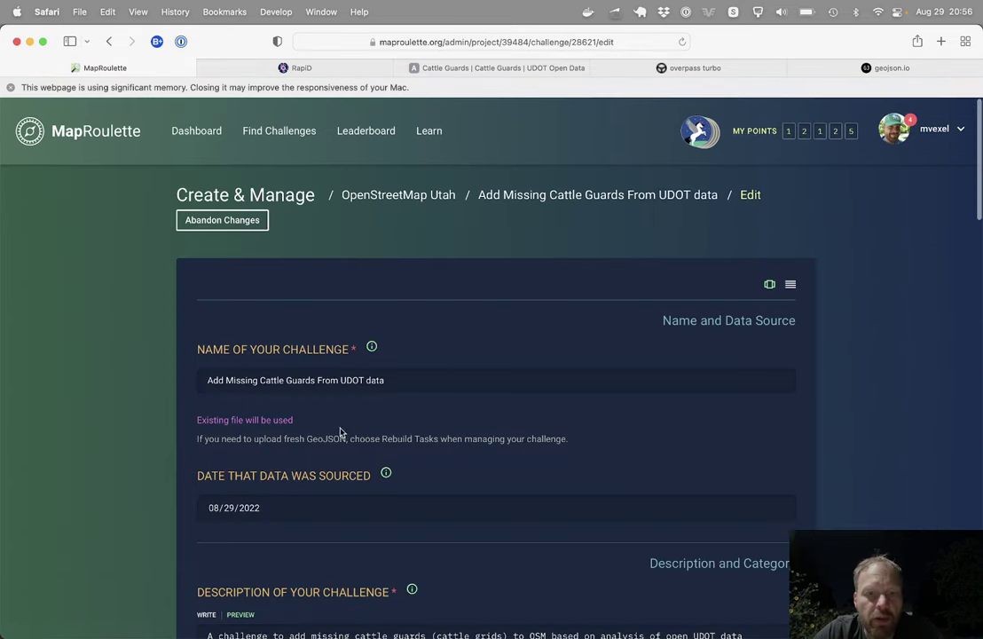
{"action": "scroll", "coordinate": [390, 480], "scroll_direction": "down", "scroll_amount": 1}
{"action": "scroll", "coordinate": [378, 491], "scroll_direction": "down", "scroll_amount": 2}
{"action": "scroll", "coordinate": [362, 495], "scroll_direction": "down", "scroll_amount": 1}
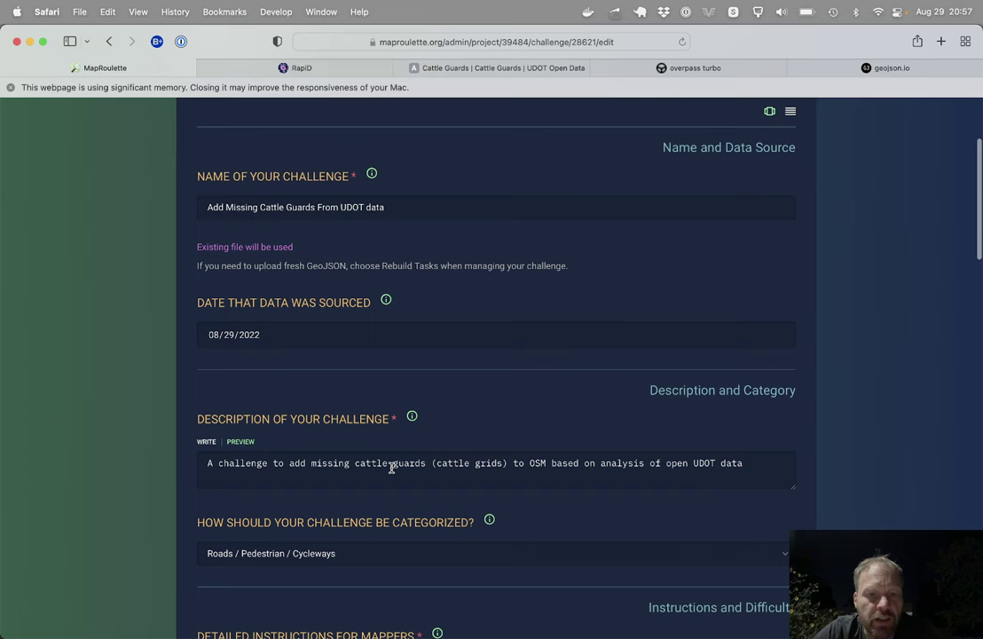
{"action": "scroll", "coordinate": [390, 465], "scroll_direction": "down", "scroll_amount": 2}
{"action": "scroll", "coordinate": [391, 465], "scroll_direction": "down", "scroll_amount": 2}
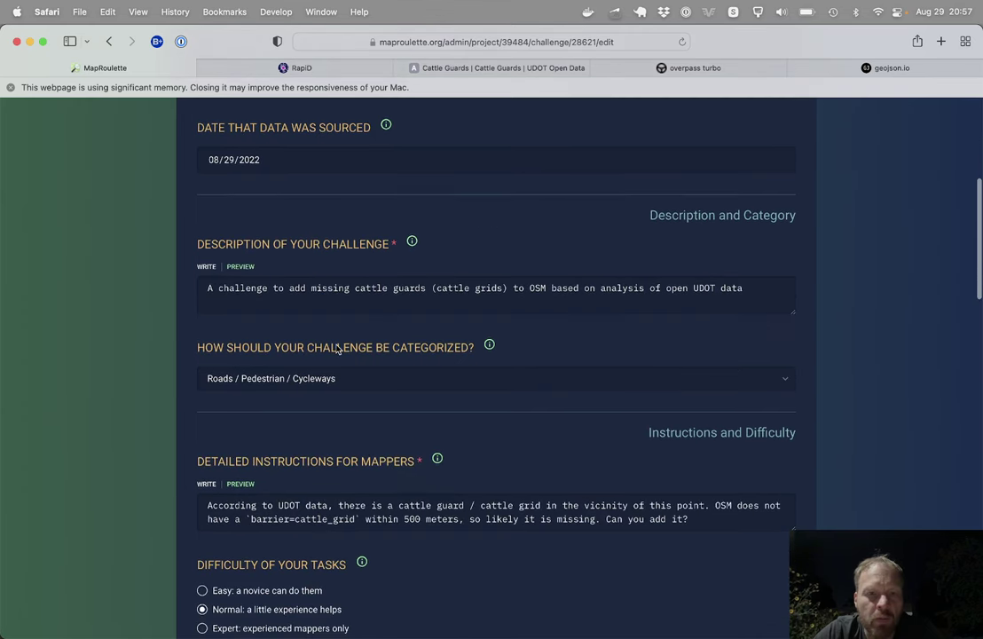
{"action": "triple_click", "coordinate": [296, 288]}
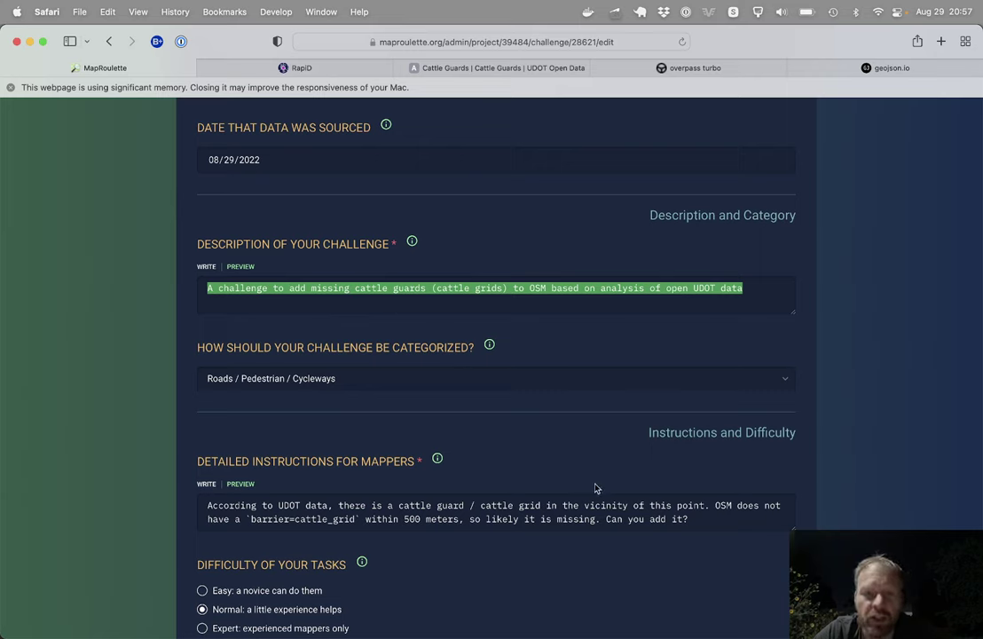
{"action": "triple_click", "coordinate": [345, 511]}
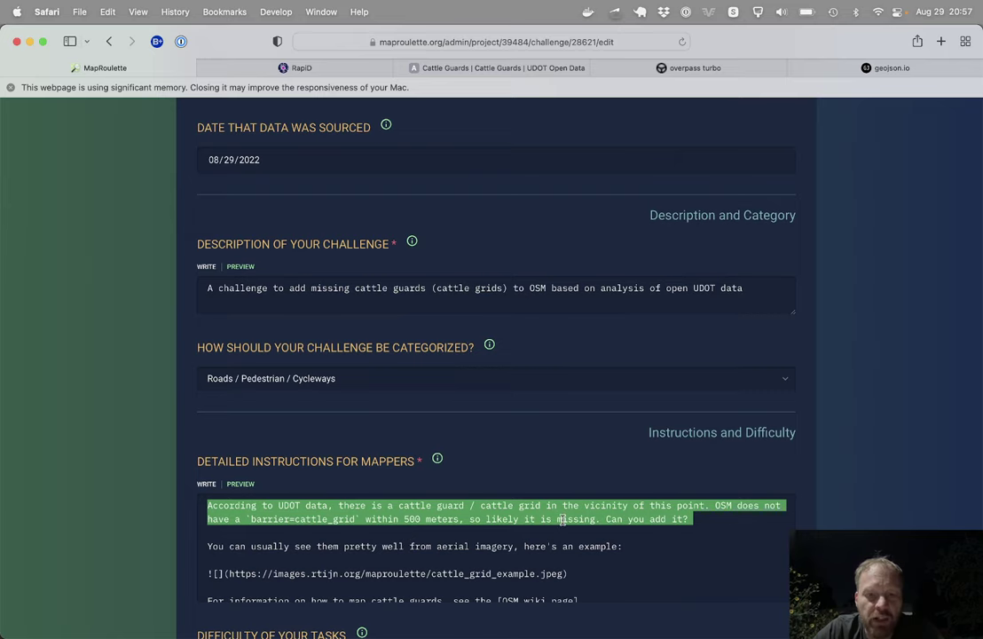
{"action": "scroll", "coordinate": [590, 566], "scroll_direction": "down", "scroll_amount": 2}
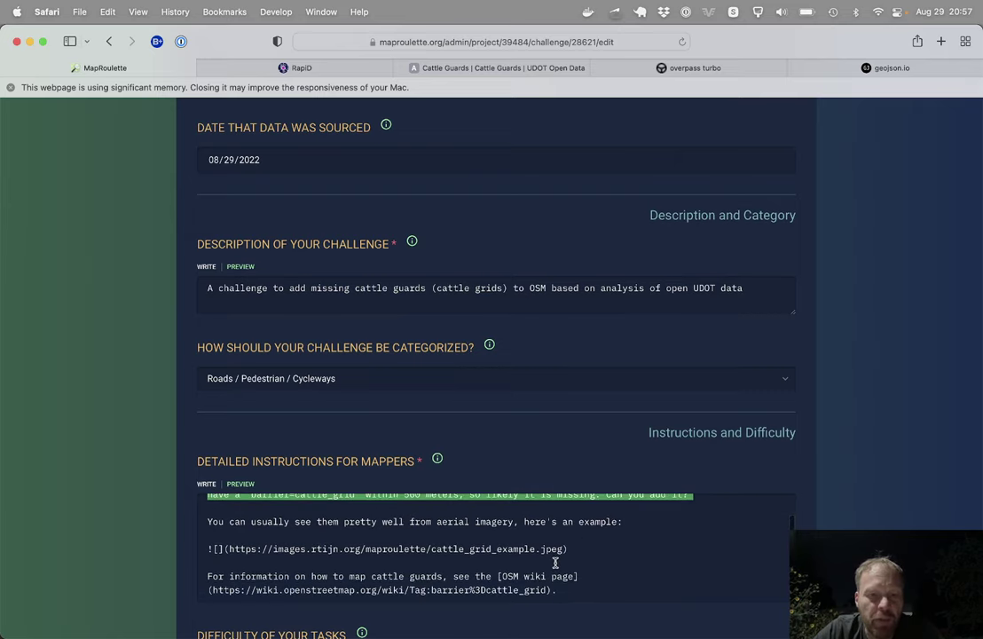
{"action": "scroll", "coordinate": [480, 552], "scroll_direction": "down", "scroll_amount": 1}
{"action": "triple_click", "coordinate": [379, 536]}
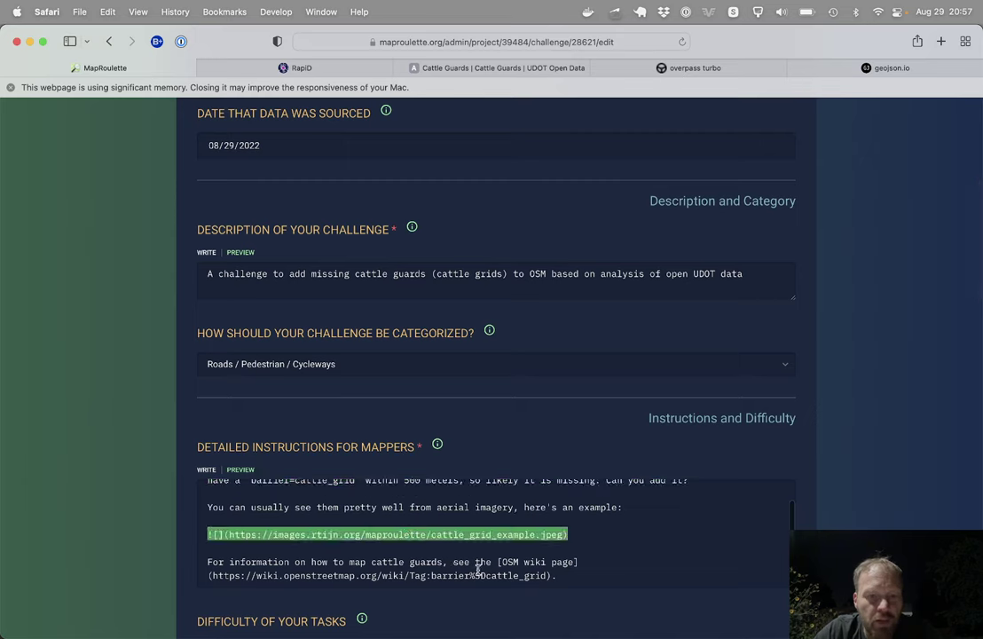
Save the challenge edits with Finish at the bottom of the form
{"action": "scroll", "coordinate": [444, 568], "scroll_direction": "down", "scroll_amount": 3}
{"action": "scroll", "coordinate": [466, 550], "scroll_direction": "down", "scroll_amount": 1}
{"action": "scroll", "coordinate": [463, 533], "scroll_direction": "down", "scroll_amount": 4}
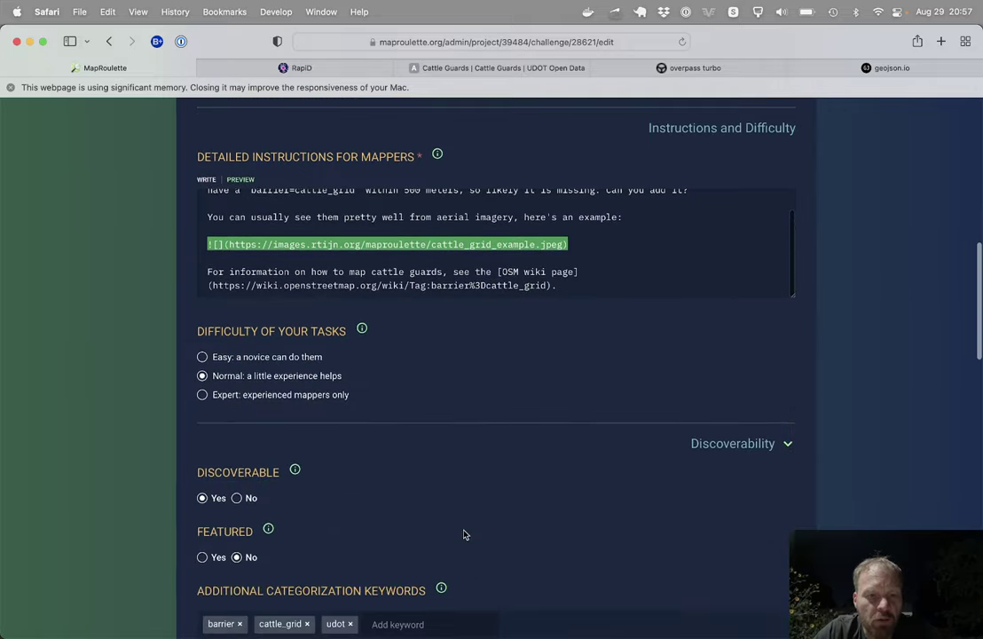
{"action": "scroll", "coordinate": [563, 487], "scroll_direction": "down", "scroll_amount": 1}
{"action": "scroll", "coordinate": [562, 487], "scroll_direction": "down", "scroll_amount": 3}
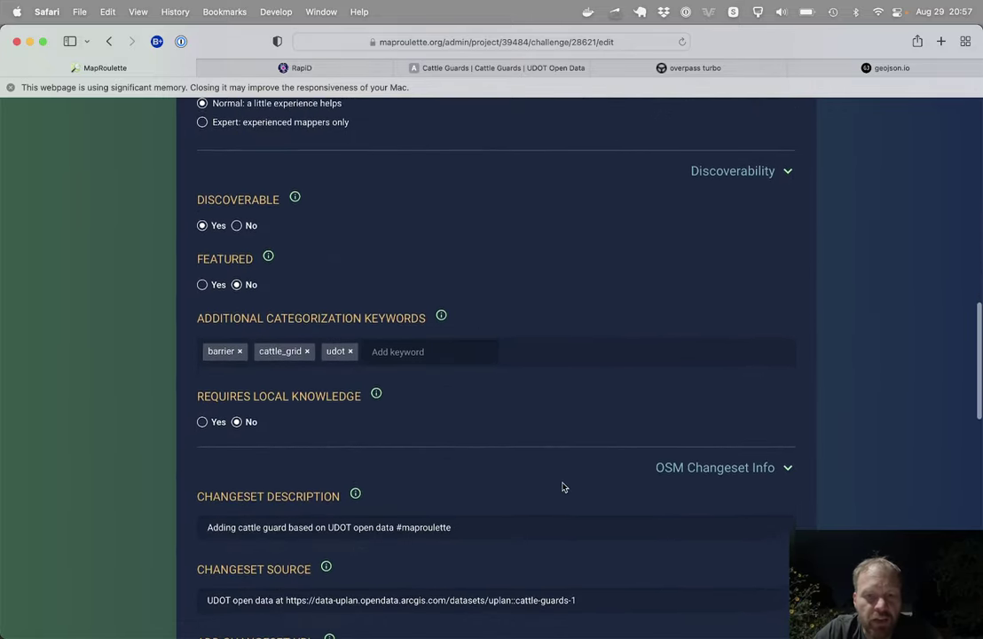
{"action": "scroll", "coordinate": [563, 488], "scroll_direction": "down", "scroll_amount": 5}
{"action": "scroll", "coordinate": [563, 487], "scroll_direction": "down", "scroll_amount": 5}
{"action": "scroll", "coordinate": [562, 487], "scroll_direction": "down", "scroll_amount": 8}
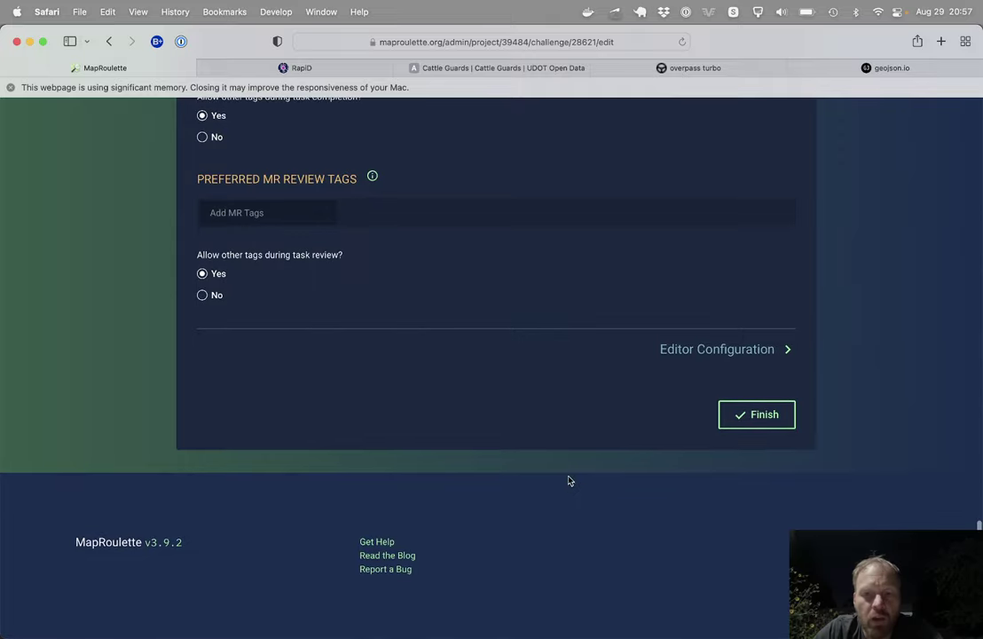
{"action": "left_click", "coordinate": [751, 414]}
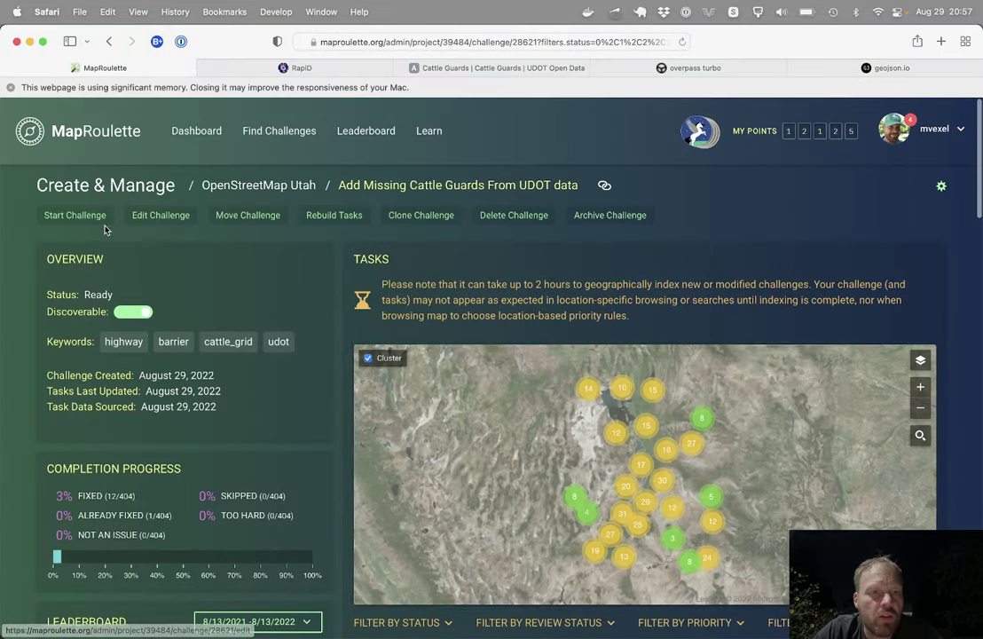
Start the challenge and enlarge the task's Instructions widget in layout-edit mode
{"action": "left_click", "coordinate": [89, 215]}
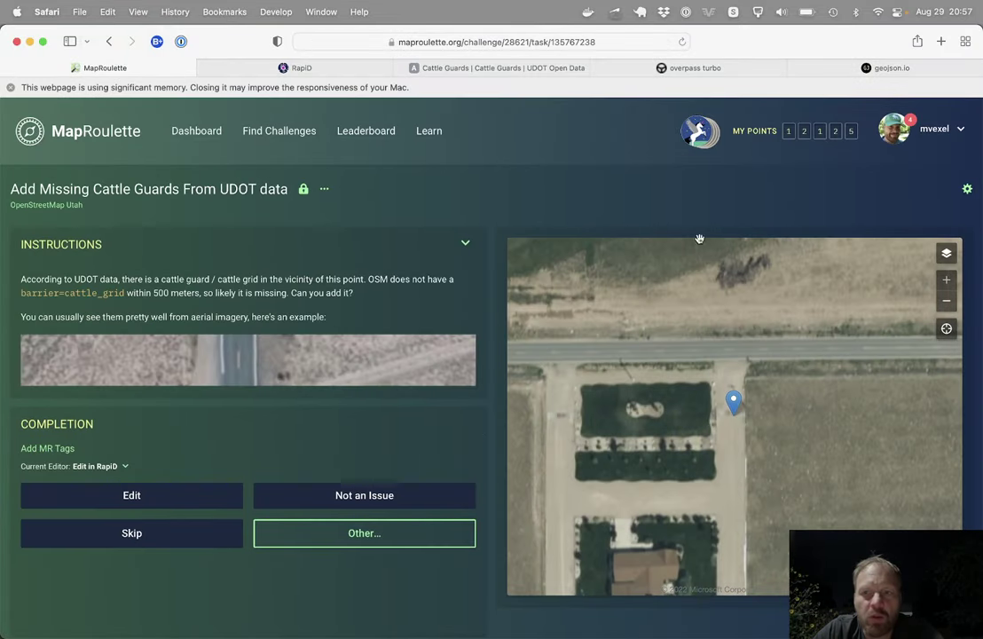
{"action": "left_click", "coordinate": [967, 189]}
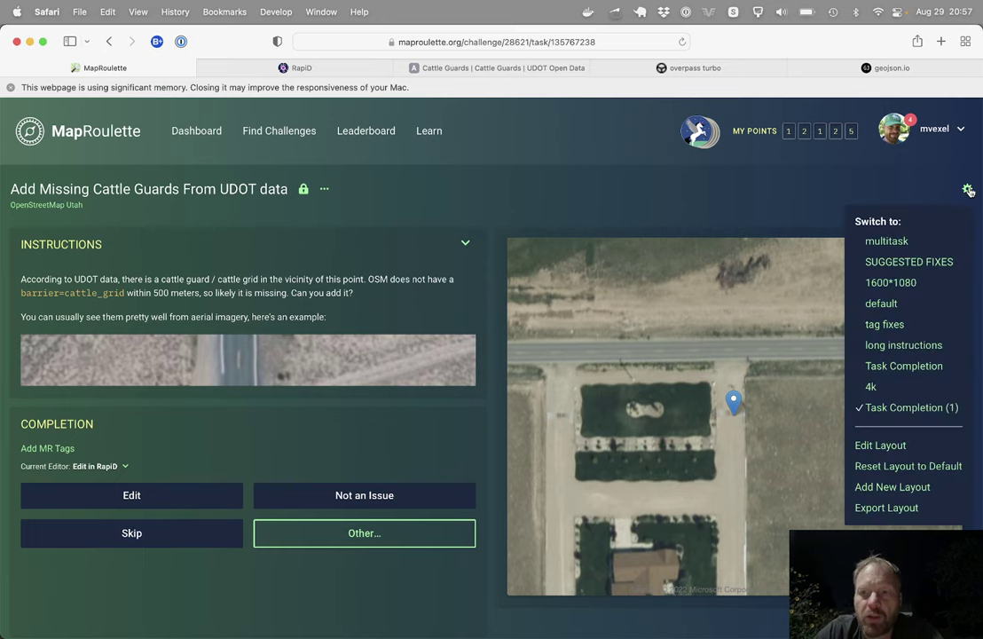
{"action": "left_click", "coordinate": [882, 446]}
{"action": "left_click_drag", "start_coordinate": [479, 421], "coordinate": [484, 631]}
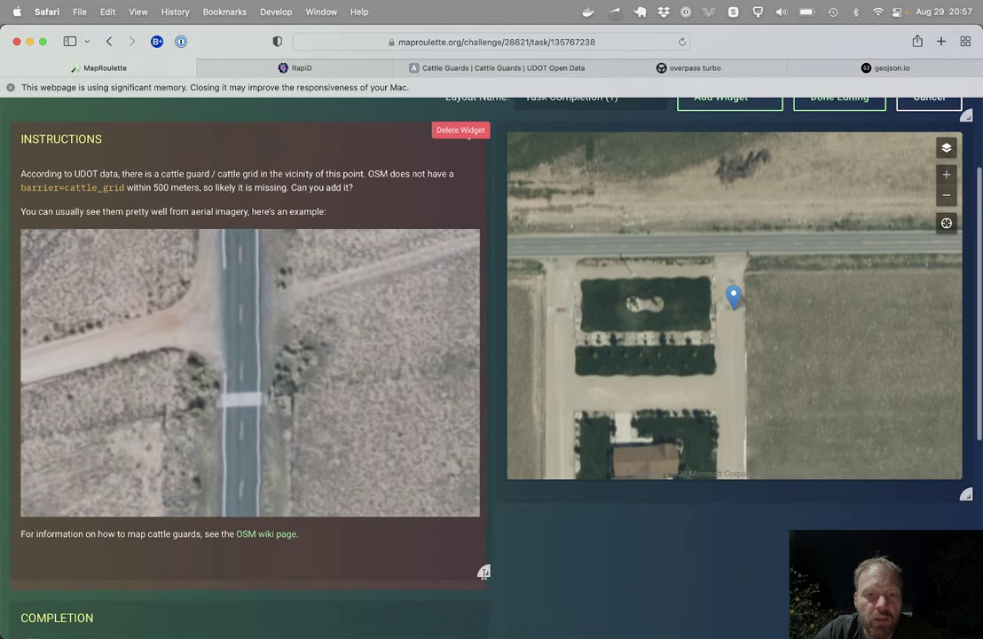
{"action": "left_click_drag", "start_coordinate": [483, 572], "coordinate": [484, 574]}
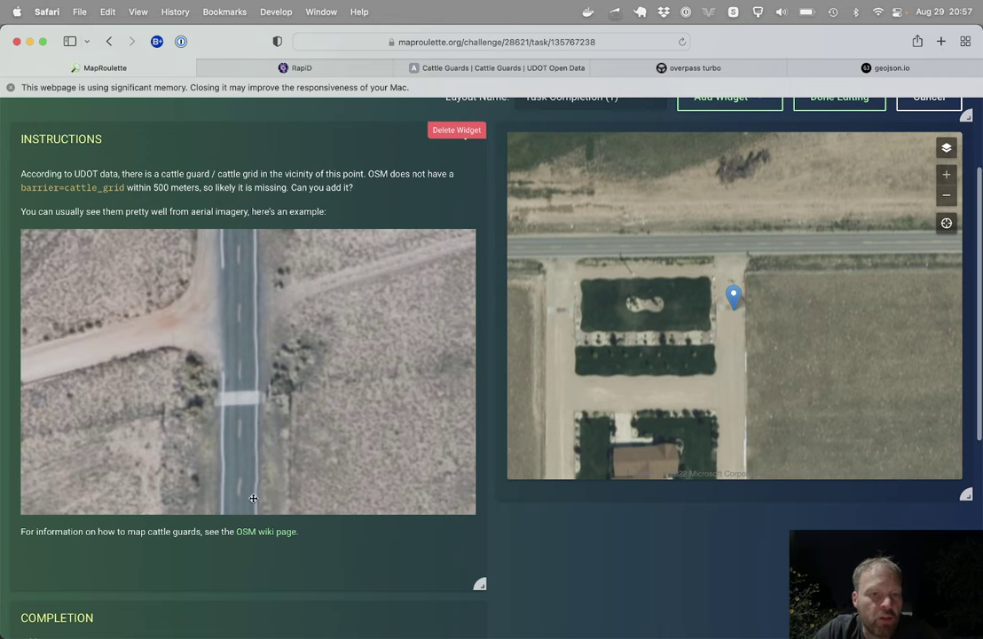
Check the OSM wiki cattle grid page, then fit the Instructions panel to the image and keep the layout
{"action": "left_click", "coordinate": [275, 533]}
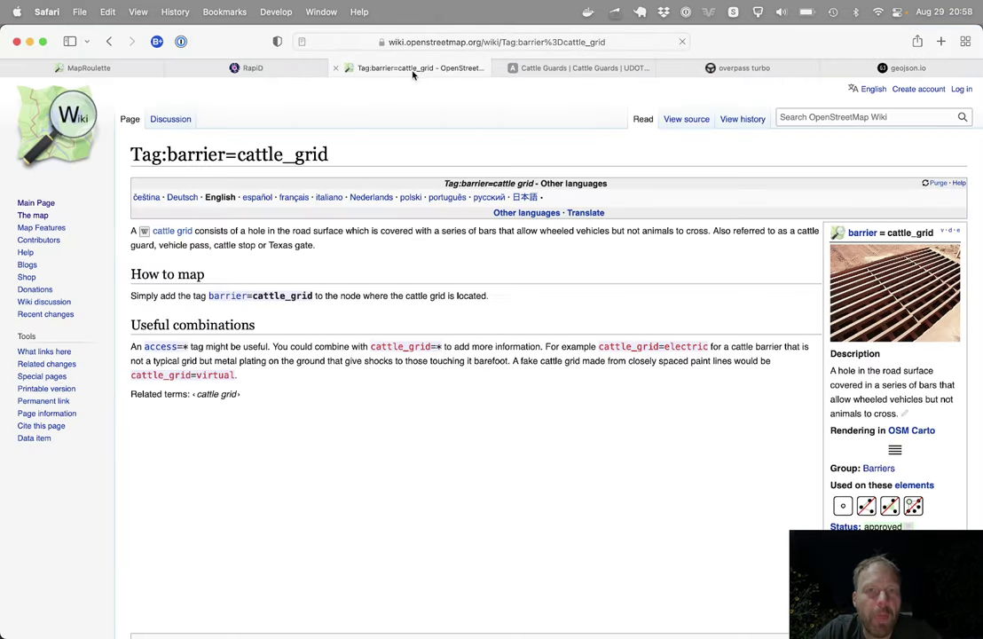
{"action": "left_click", "coordinate": [336, 68]}
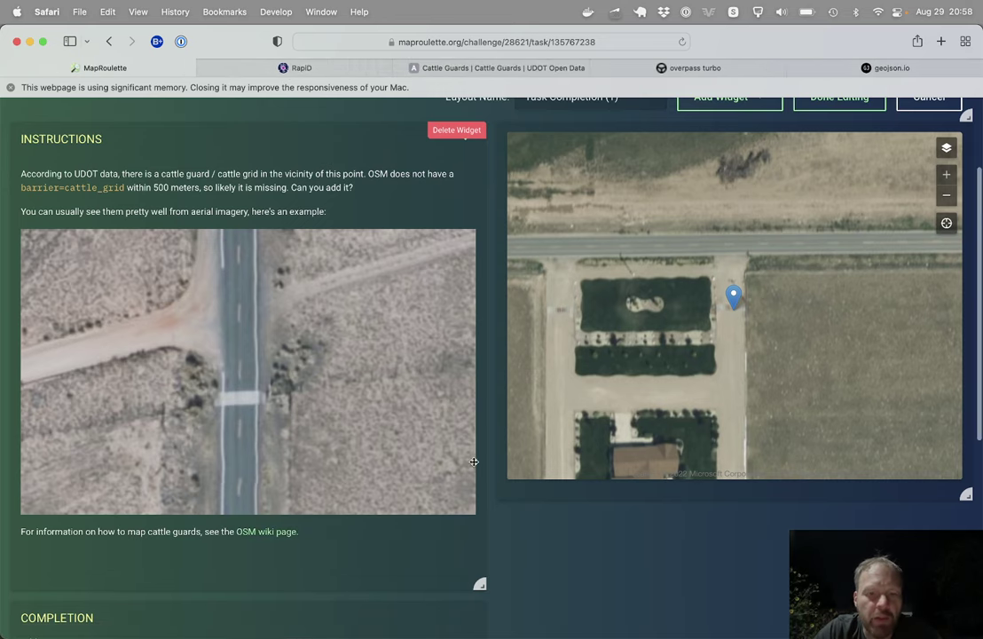
{"action": "mouse_move", "coordinate": [479, 585]}
{"action": "left_mouse_down"}
{"action": "mouse_move", "coordinate": [457, 378]}
{"action": "mouse_move", "coordinate": [482, 544]}
{"action": "left_mouse_up"}
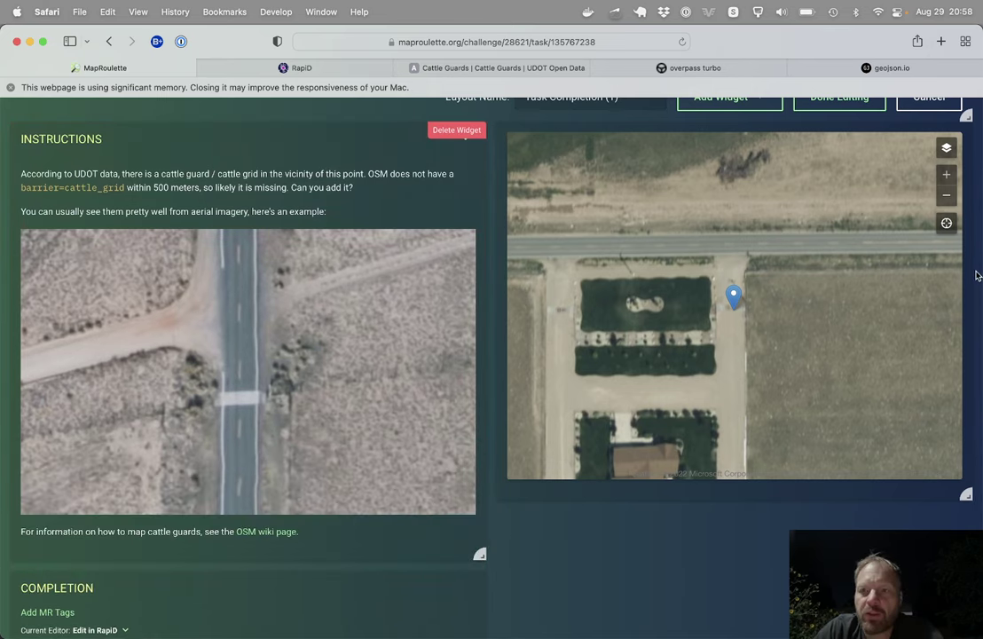
{"action": "scroll", "coordinate": [976, 276], "scroll_direction": "up", "scroll_amount": 1}
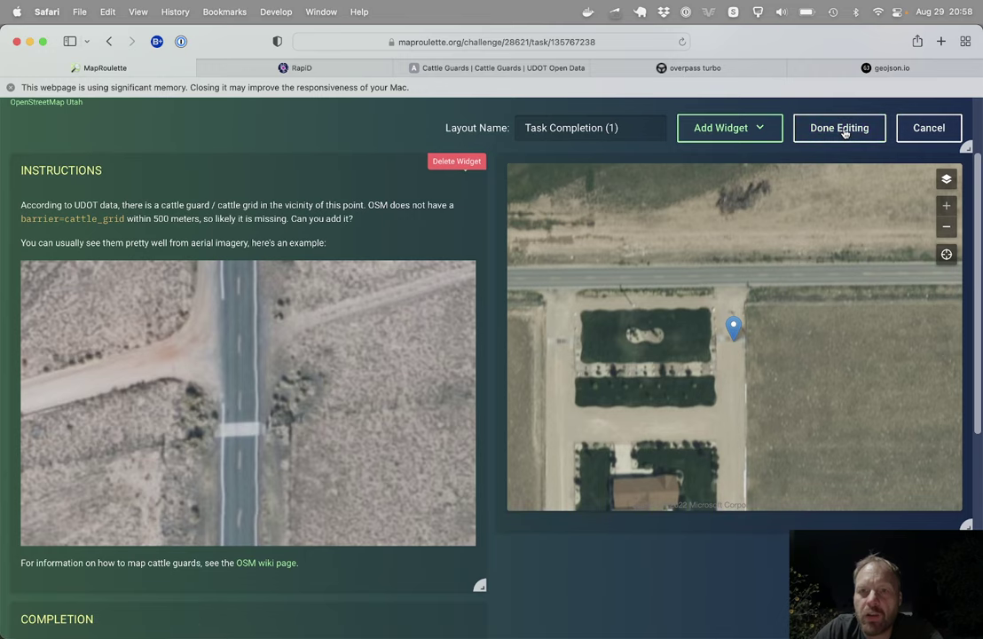
{"action": "left_click", "coordinate": [843, 128]}
View the example aerial image in the instructions, then open the task location in RapiD
{"action": "scroll", "coordinate": [426, 331], "scroll_direction": "up", "scroll_amount": 3}
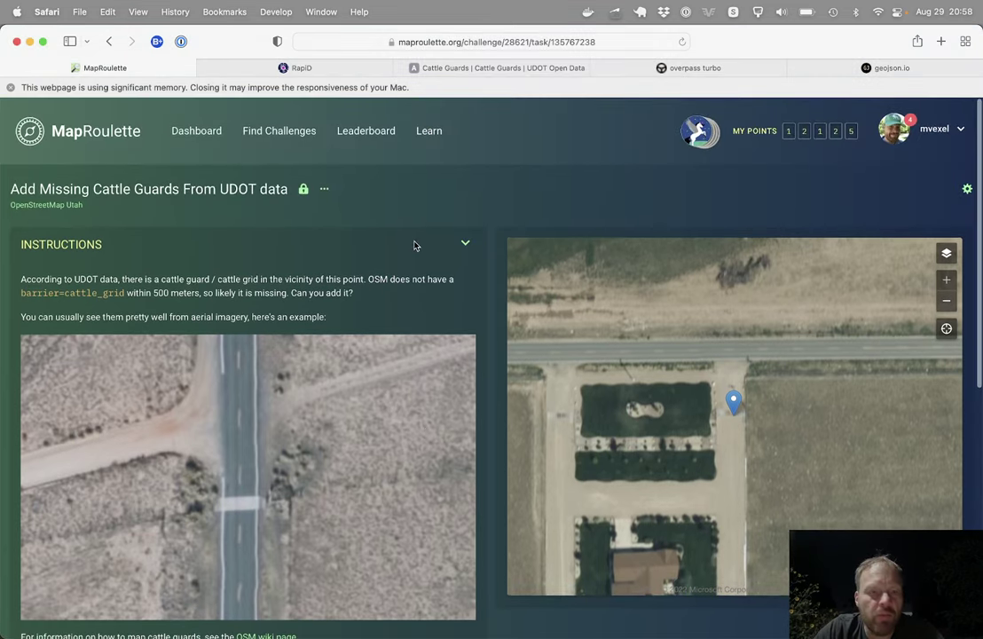
{"action": "scroll", "coordinate": [415, 245], "scroll_direction": "down", "scroll_amount": 10}
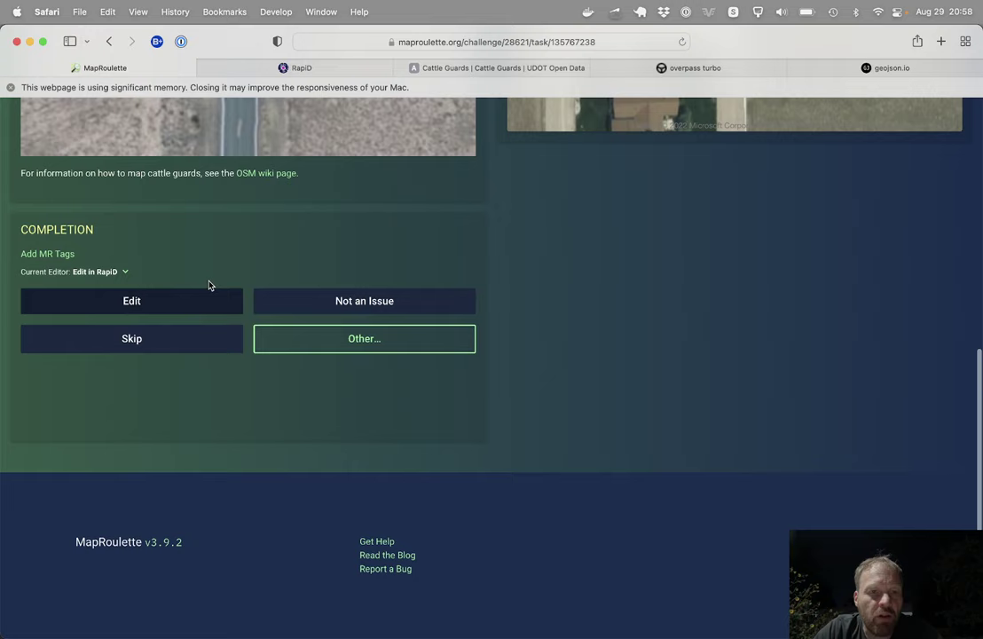
{"action": "scroll", "coordinate": [366, 309], "scroll_direction": "up", "scroll_amount": 5}
{"action": "scroll", "coordinate": [365, 309], "scroll_direction": "up", "scroll_amount": 2}
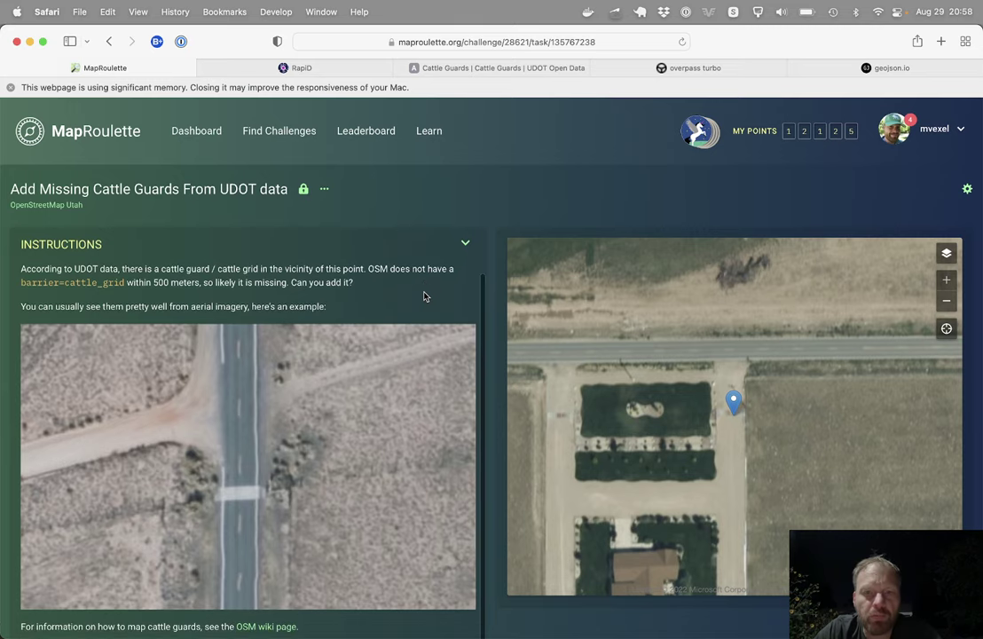
{"action": "scroll", "coordinate": [425, 296], "scroll_direction": "down", "scroll_amount": 2}
{"action": "scroll", "coordinate": [442, 423], "scroll_direction": "down", "scroll_amount": 2}
{"action": "scroll", "coordinate": [450, 481], "scroll_direction": "down", "scroll_amount": 4}
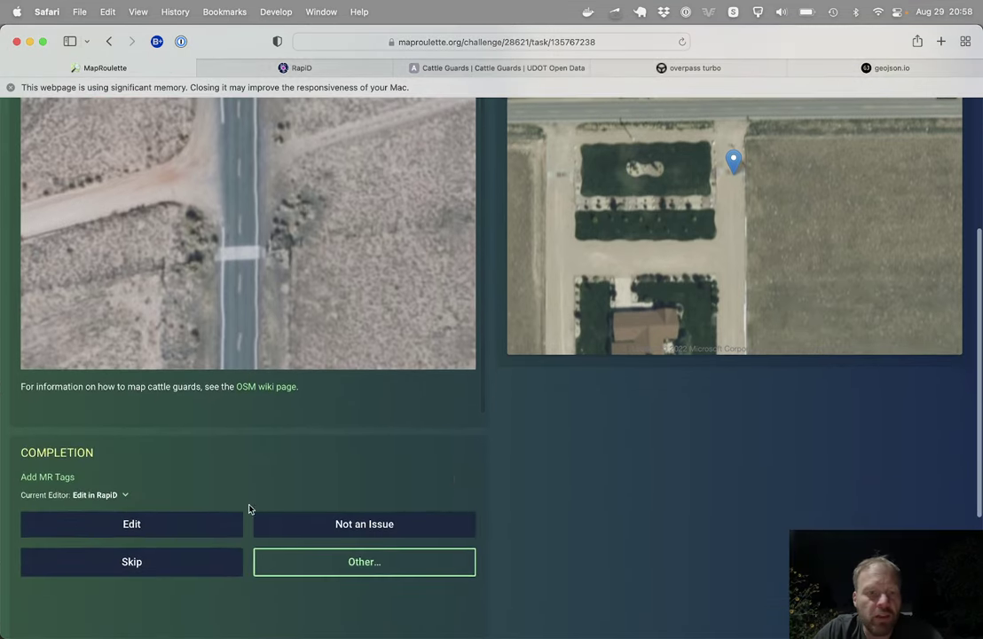
{"action": "left_click", "coordinate": [149, 526]}
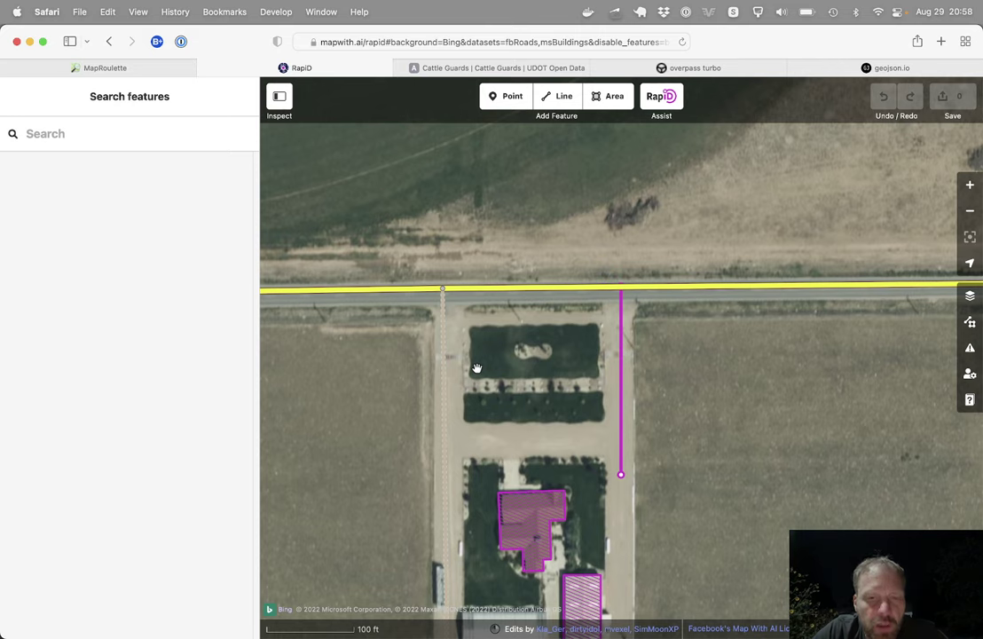
Hide OSM and RapiD data, zoom in, then add a Cattle Grid point on the dirt track
{"action": "key", "text": "alt+w"}
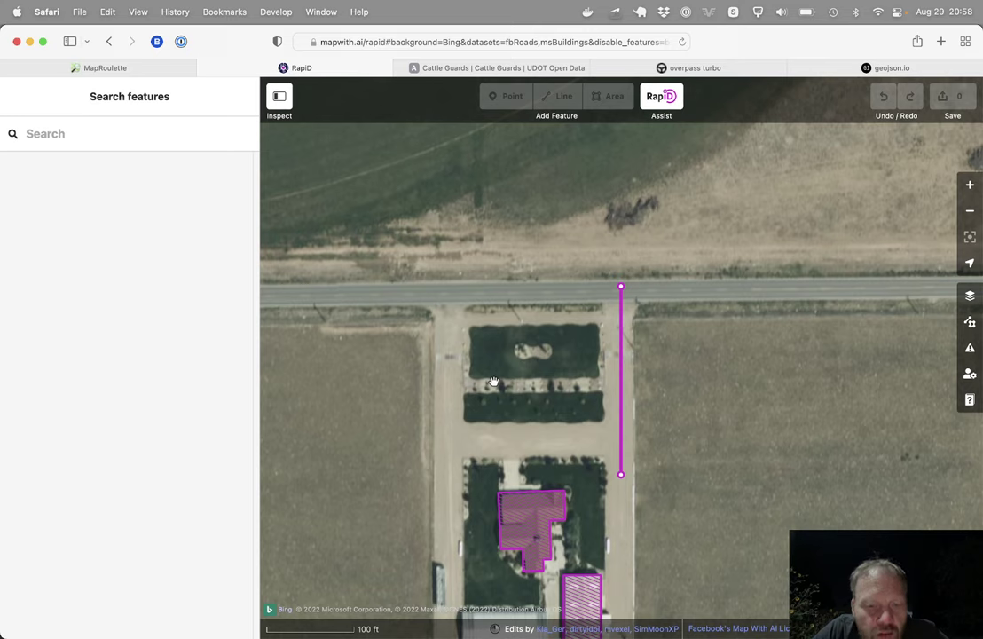
{"action": "key", "text": "shift+r"}
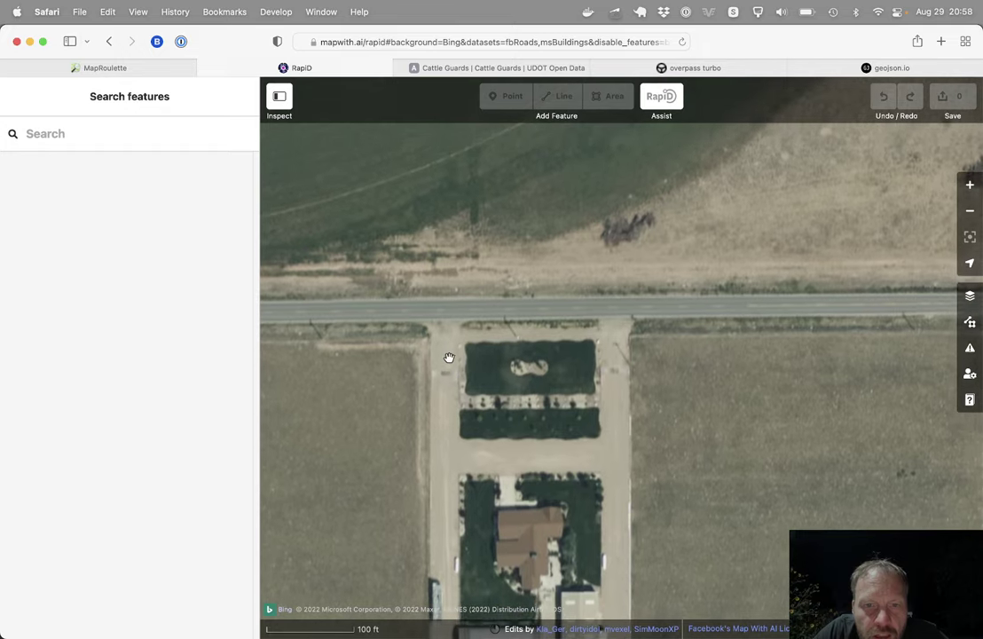
{"action": "scroll", "coordinate": [449, 358], "scroll_direction": "up", "scroll_amount": 2}
{"action": "scroll", "coordinate": [449, 360], "scroll_direction": "up", "scroll_amount": 2}
{"action": "scroll", "coordinate": [450, 362], "scroll_direction": "up", "scroll_amount": 1}
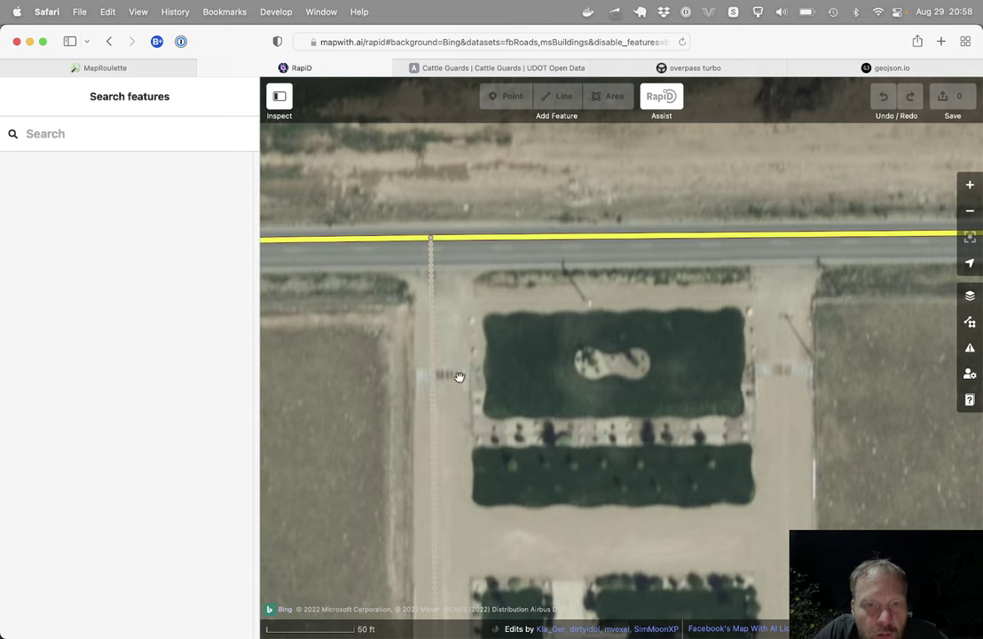
{"action": "key", "text": "1"}
{"action": "left_click", "coordinate": [433, 375]}
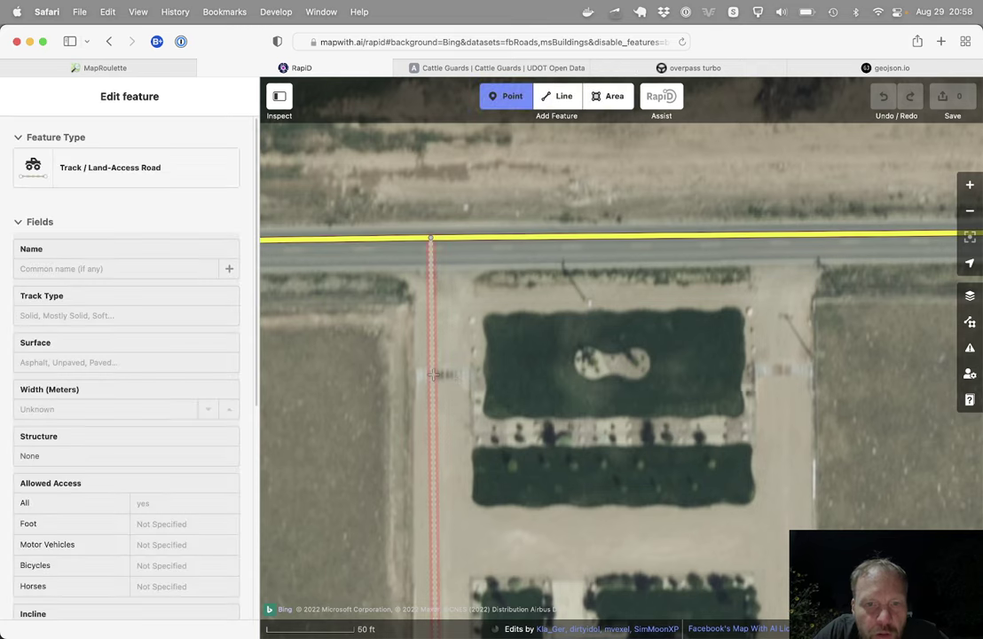
{"action": "left_click", "coordinate": [433, 373]}
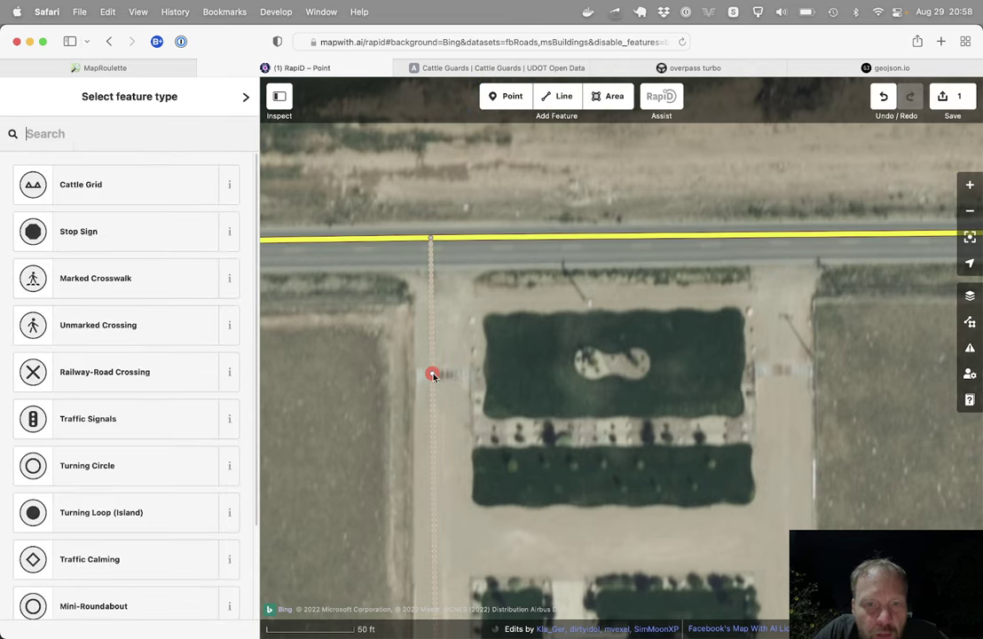
{"action": "left_click", "coordinate": [138, 189]}
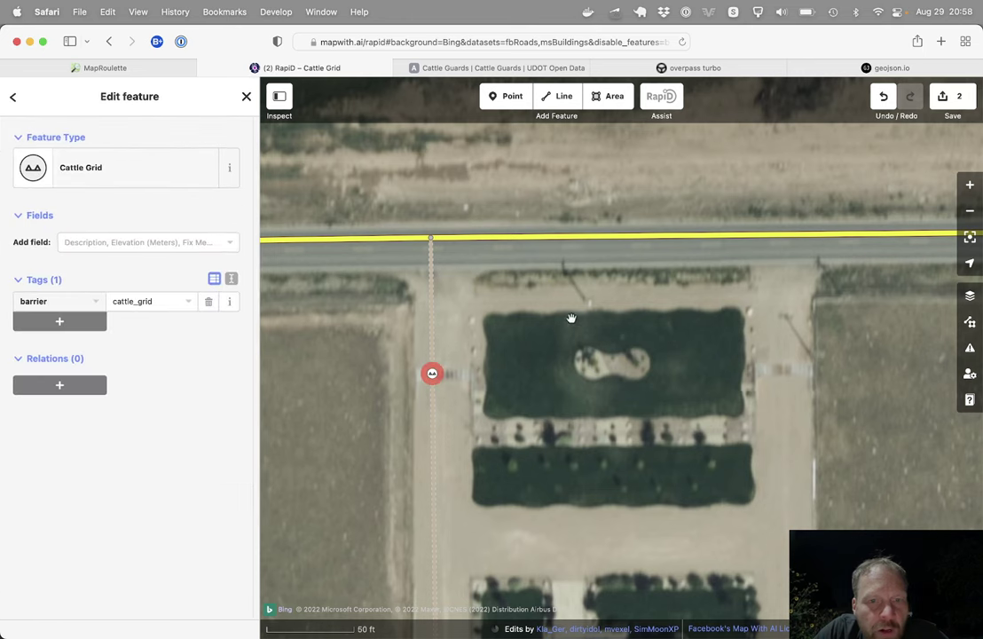
Review the cattle grid changes and upload them to OpenStreetMap as changeset 125546717
{"action": "left_click", "coordinate": [950, 98]}
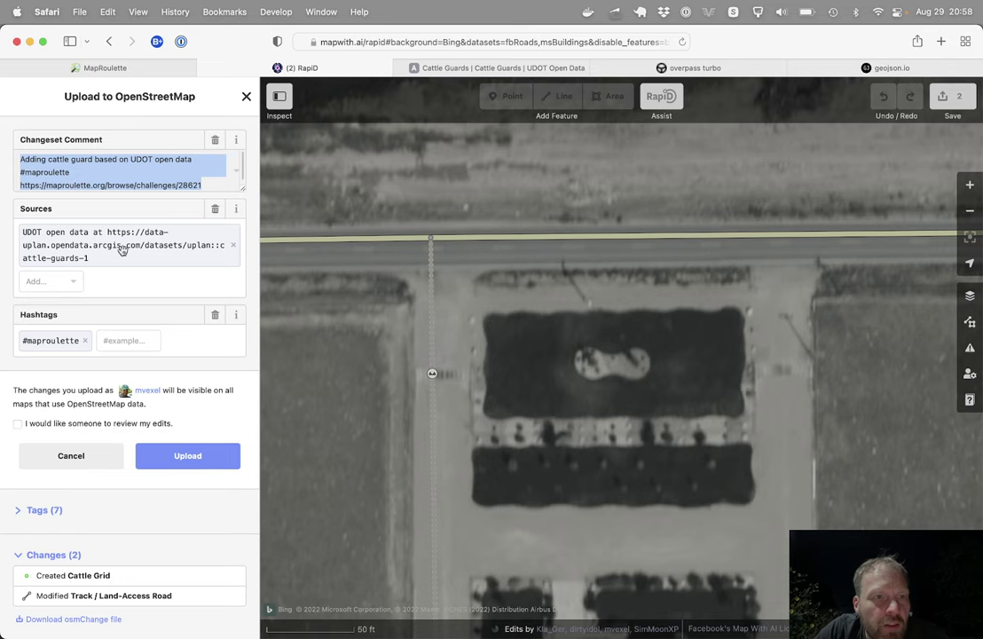
{"action": "left_click", "coordinate": [193, 458]}
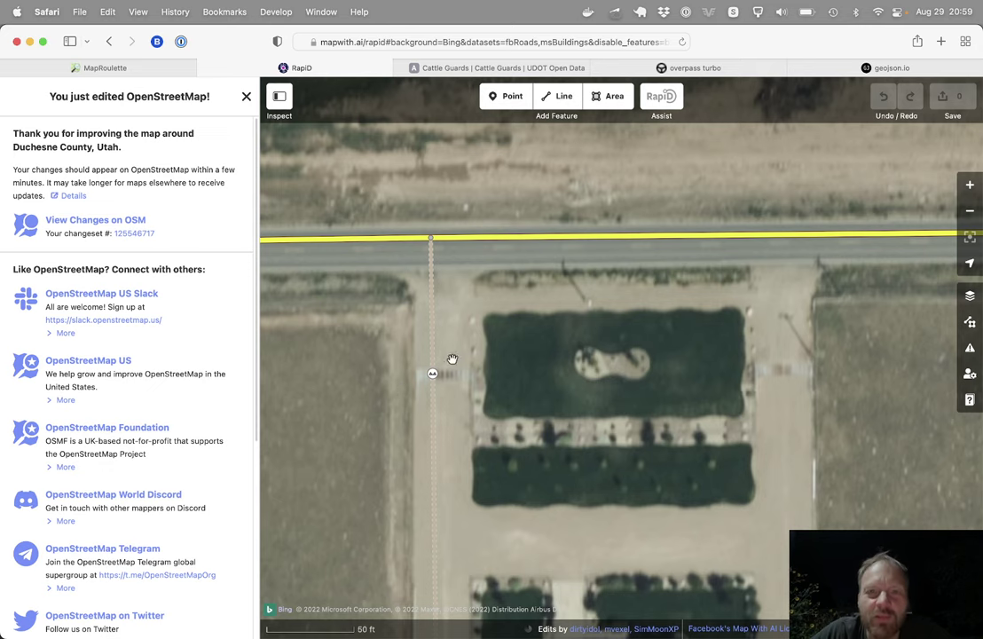
Mark the MapRoulette cattle guard task as fixed and confirm the submission
{"action": "left_click", "coordinate": [106, 67]}
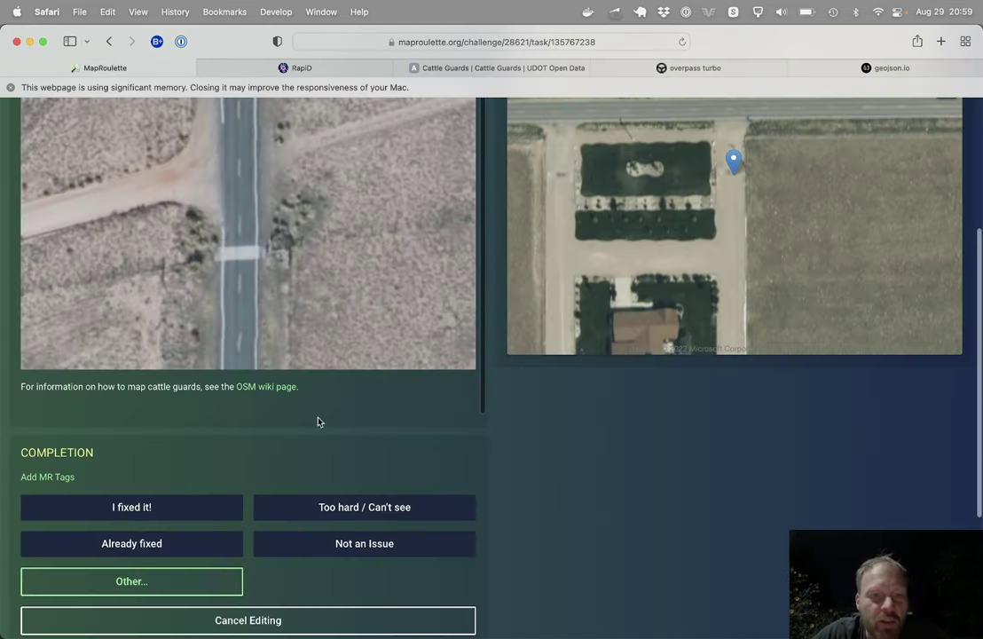
{"action": "left_click", "coordinate": [176, 515]}
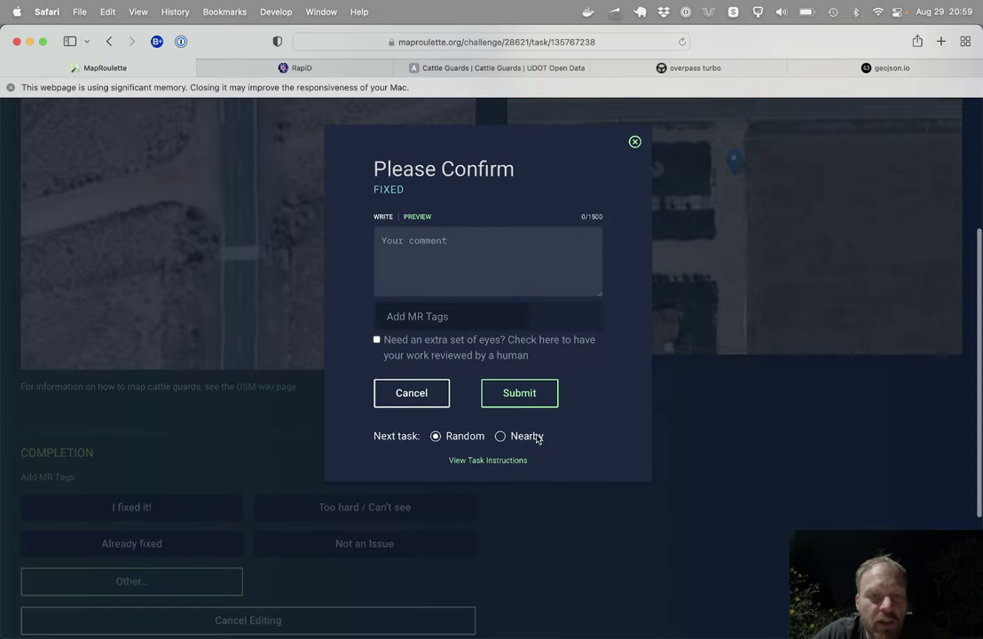
{"action": "left_click", "coordinate": [548, 394]}
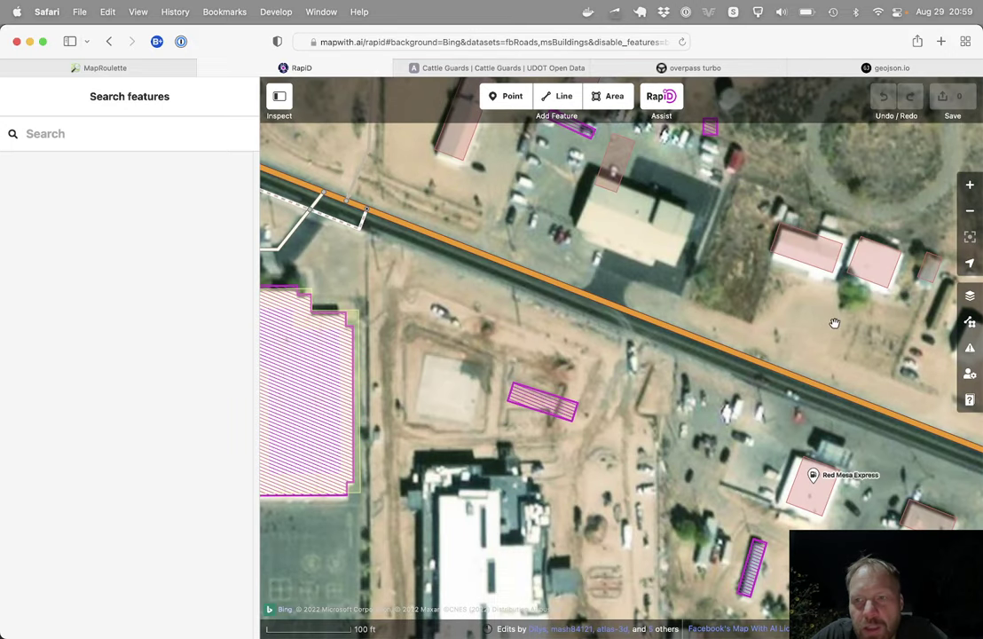
Compare Esri, Bing and Mapbox imagery in RapiD and settle on Maxar Premium Imagery
{"action": "key", "text": "b"}
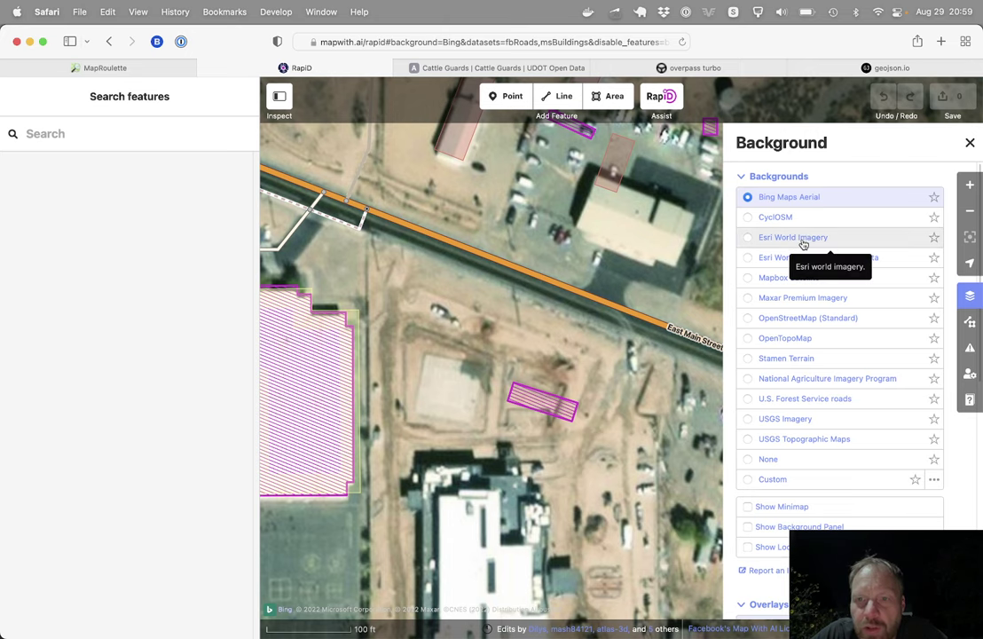
{"action": "left_click", "coordinate": [803, 245]}
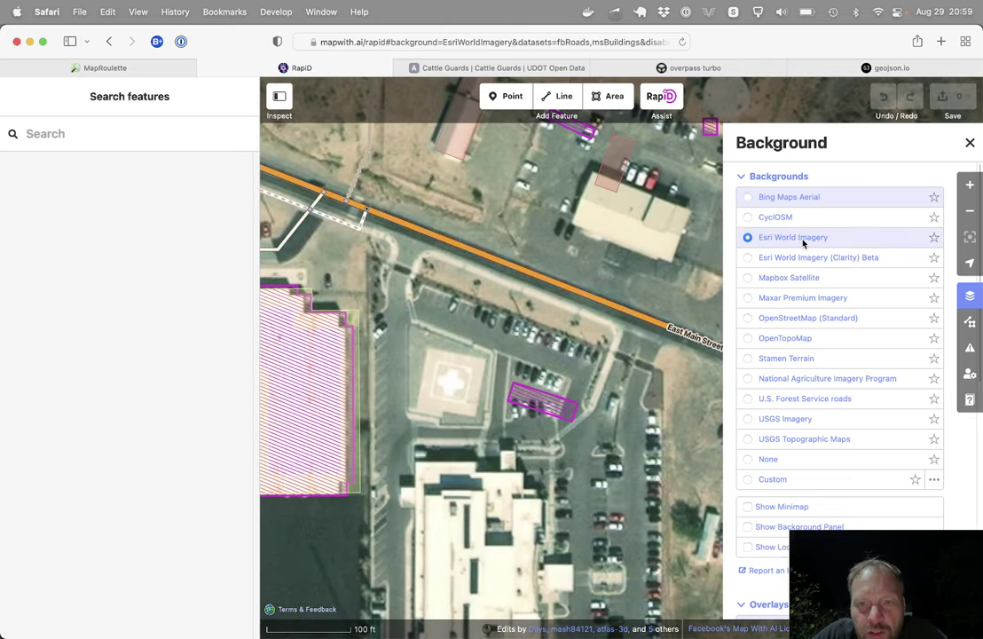
{"action": "left_click", "coordinate": [779, 197]}
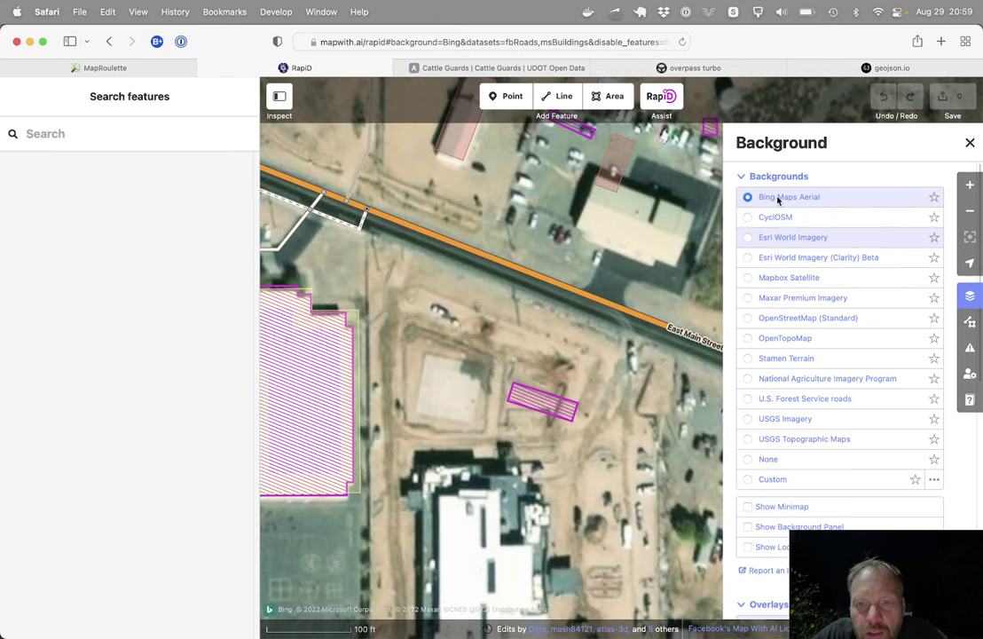
{"action": "left_click", "coordinate": [768, 244]}
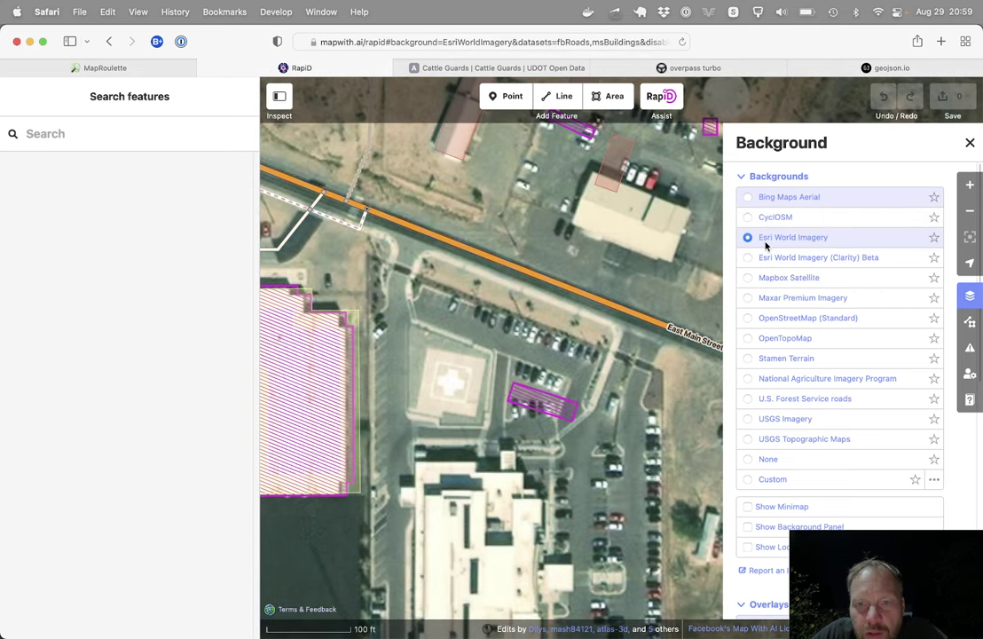
{"action": "left_click", "coordinate": [771, 279]}
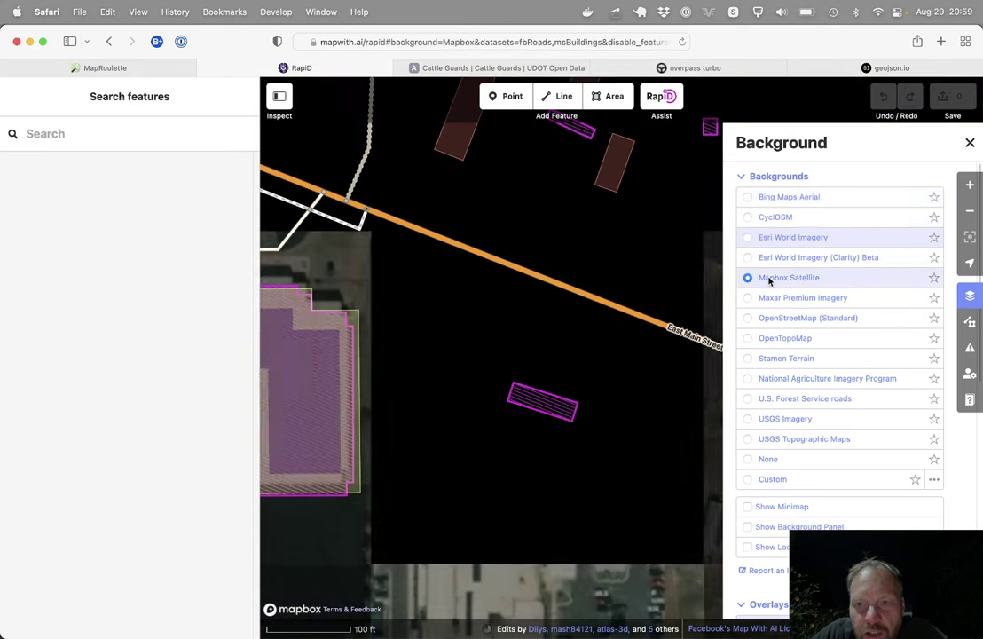
{"action": "left_click", "coordinate": [773, 307]}
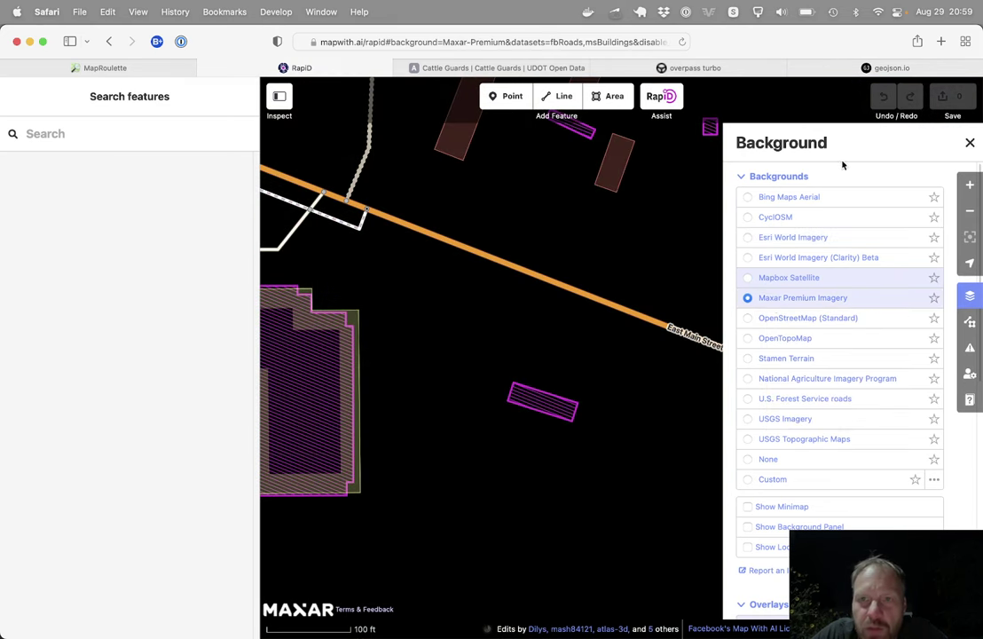
{"action": "left_click", "coordinate": [122, 66]}
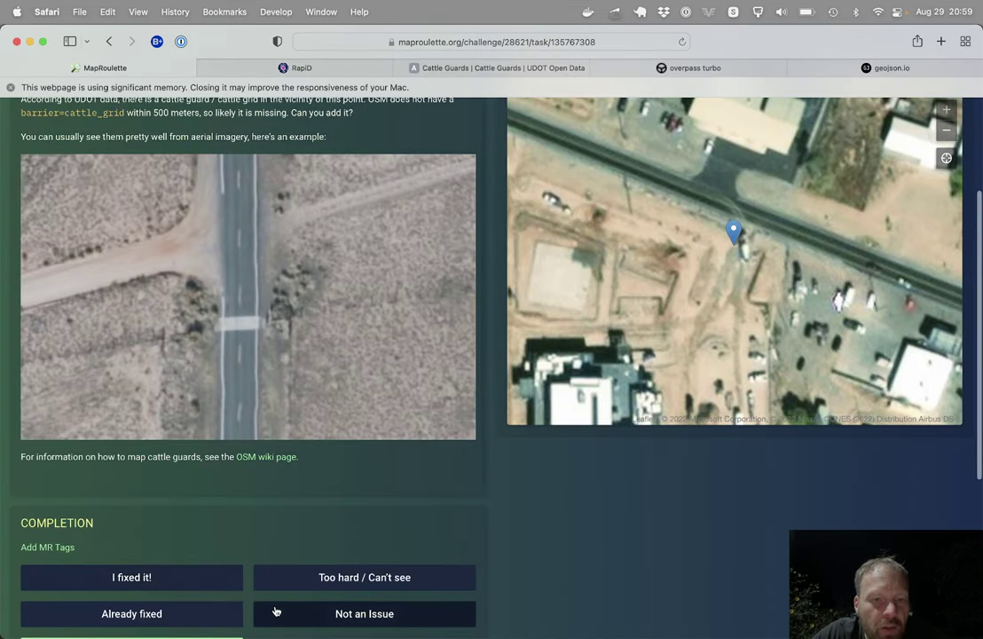
Submit the current cattle guard task as Not an Issue and bring up the next task's location
{"action": "left_click", "coordinate": [375, 615]}
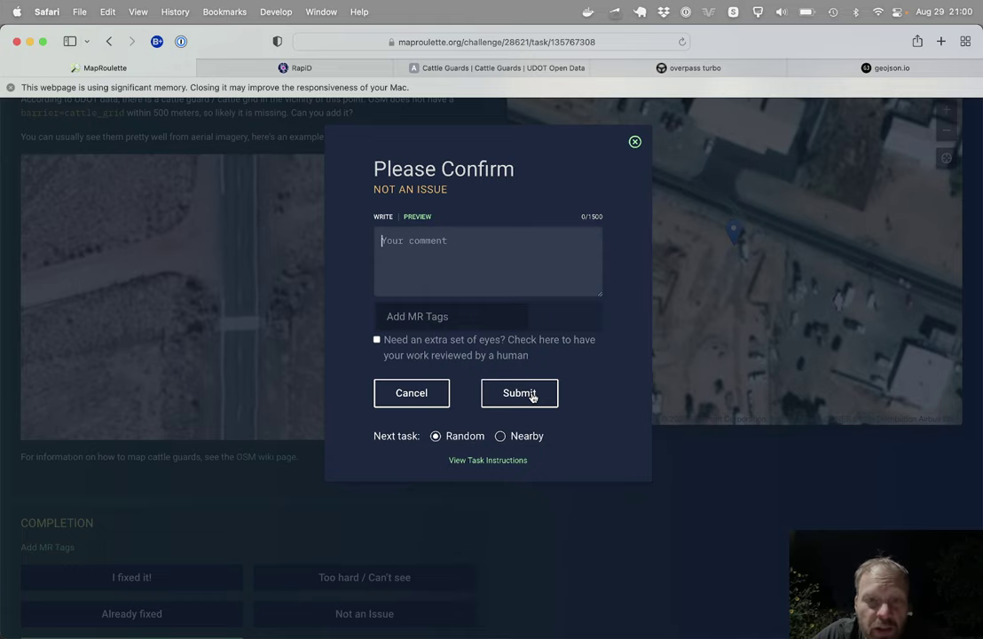
{"action": "left_click", "coordinate": [532, 395]}
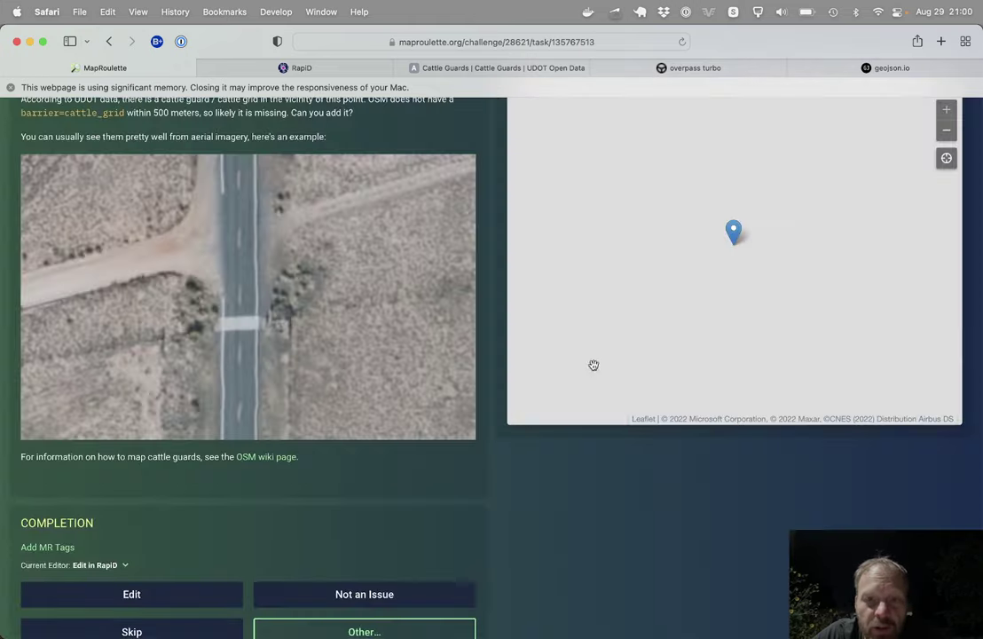
{"action": "left_click", "coordinate": [152, 586]}
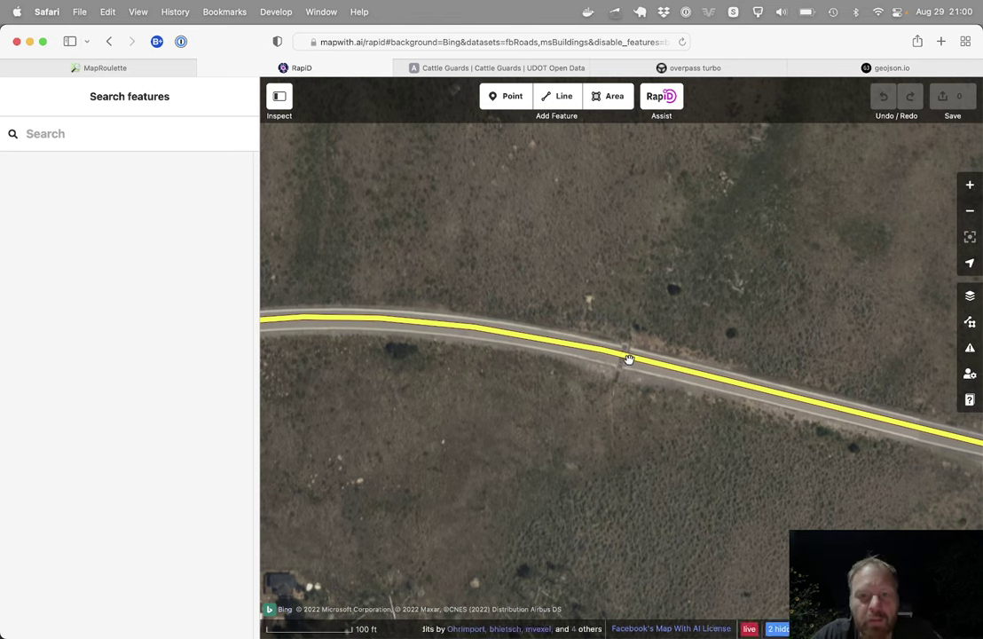
Select State Route 25 at the crossing, briefly hiding OSM data to check the imagery
{"action": "left_click", "coordinate": [635, 358]}
{"action": "key", "text": "alt+w"}
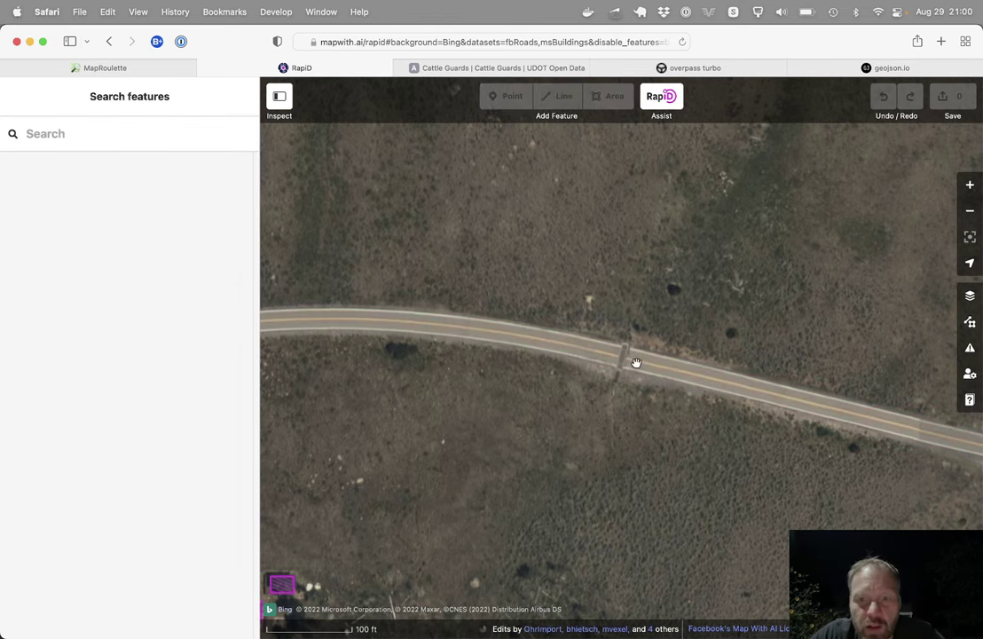
{"action": "key", "text": "alt+w"}
{"action": "left_click", "coordinate": [626, 356]}
{"action": "left_click", "coordinate": [624, 355]}
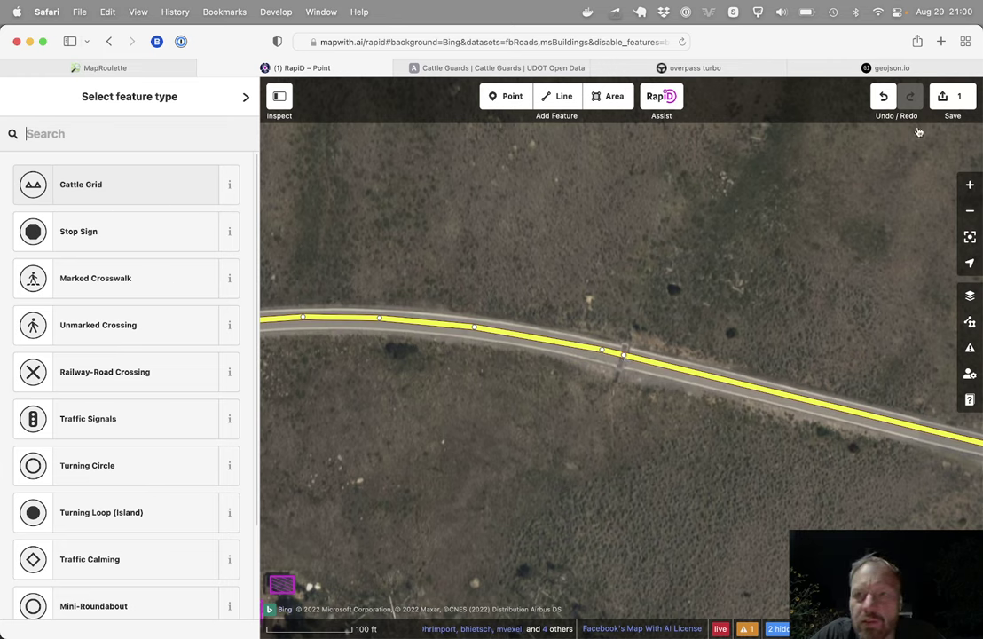
Place a Cattle Grid point on State Route 25 at the cattle guard
{"action": "key", "text": "super+r"}
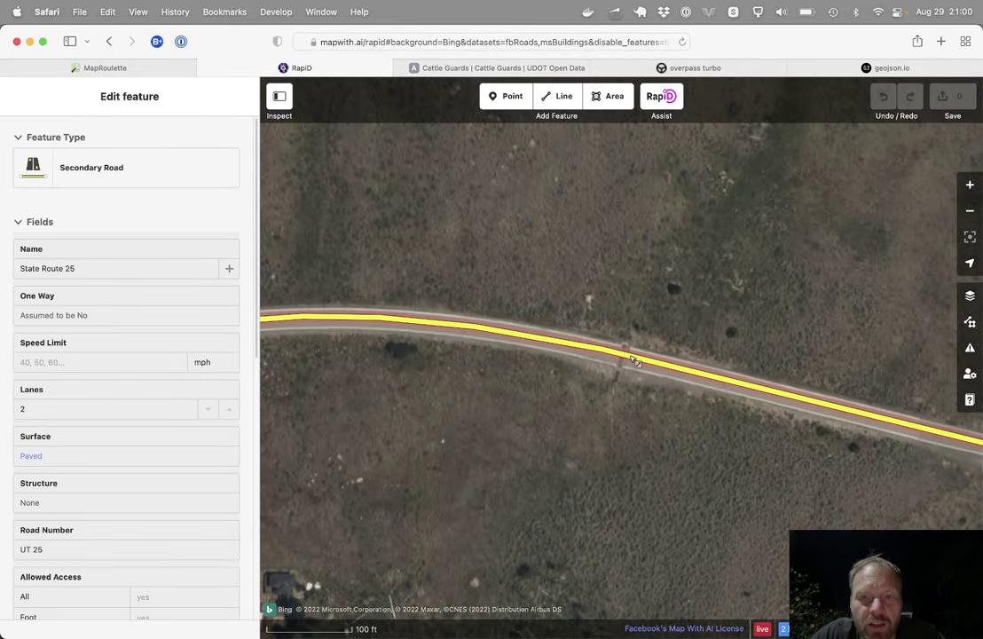
{"action": "key", "text": "1"}
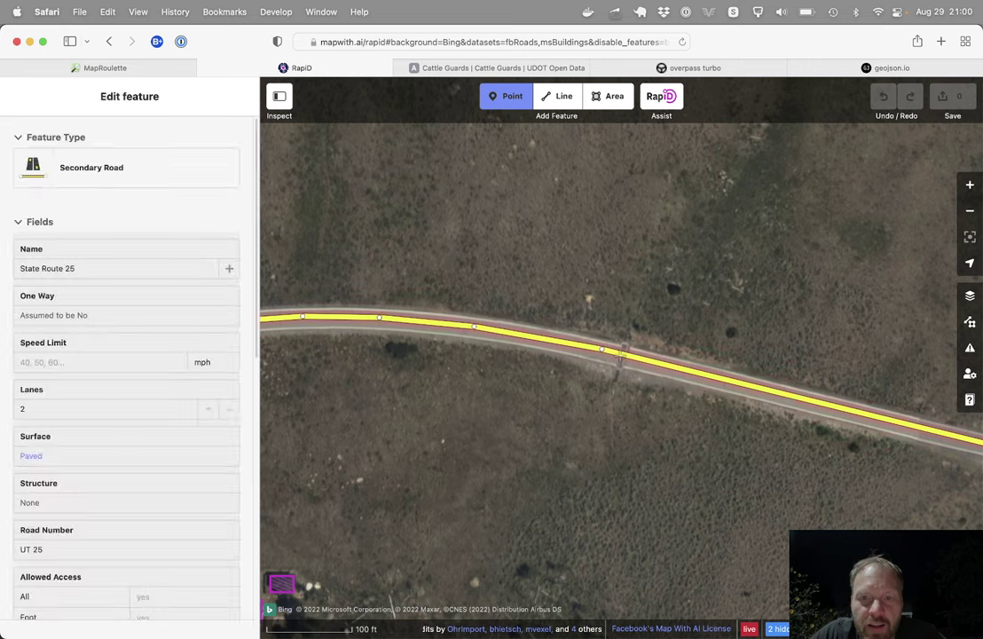
{"action": "left_click", "coordinate": [619, 355]}
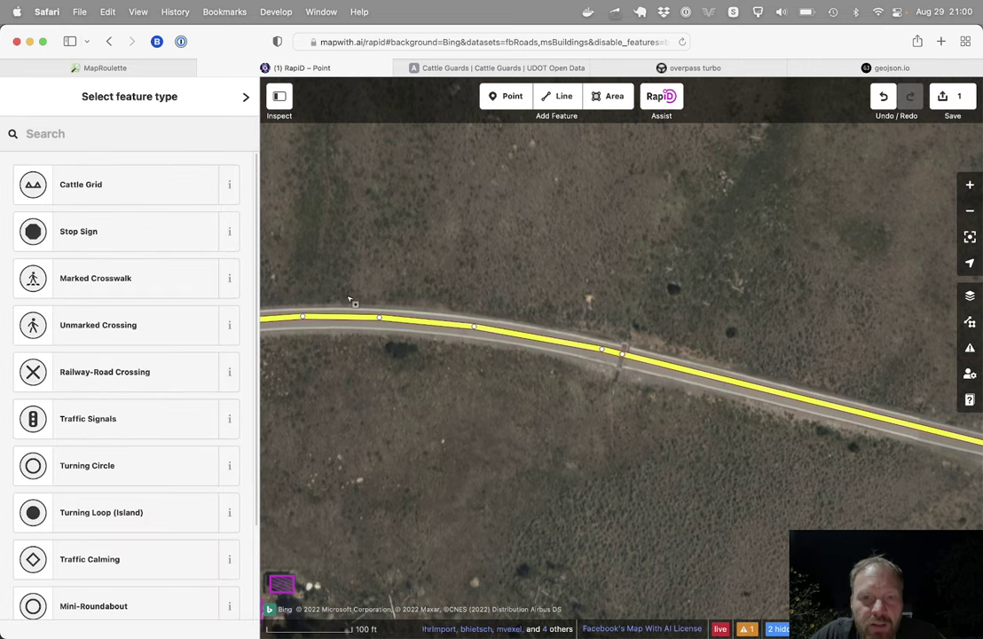
{"action": "left_click", "coordinate": [121, 186]}
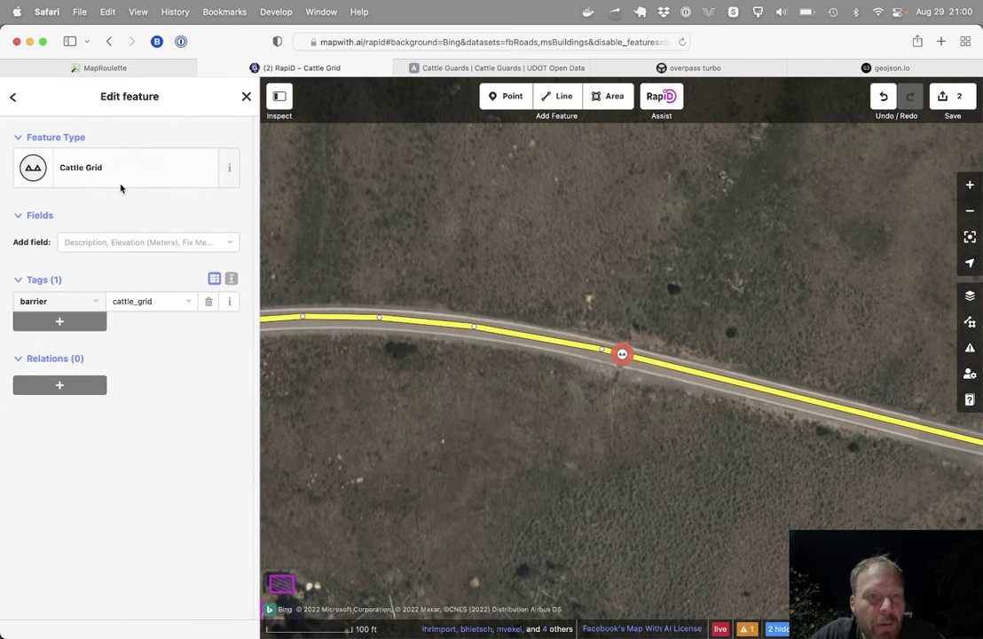
Review the two pending edits without uploading, then close the RapiD tab
{"action": "left_click", "coordinate": [959, 97]}
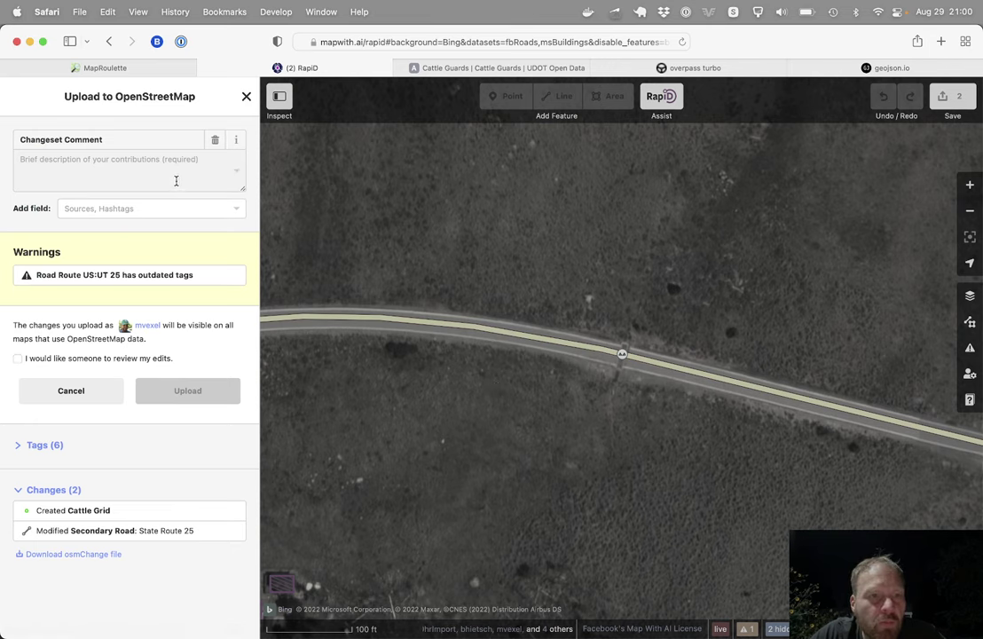
{"action": "key", "text": "Escape"}
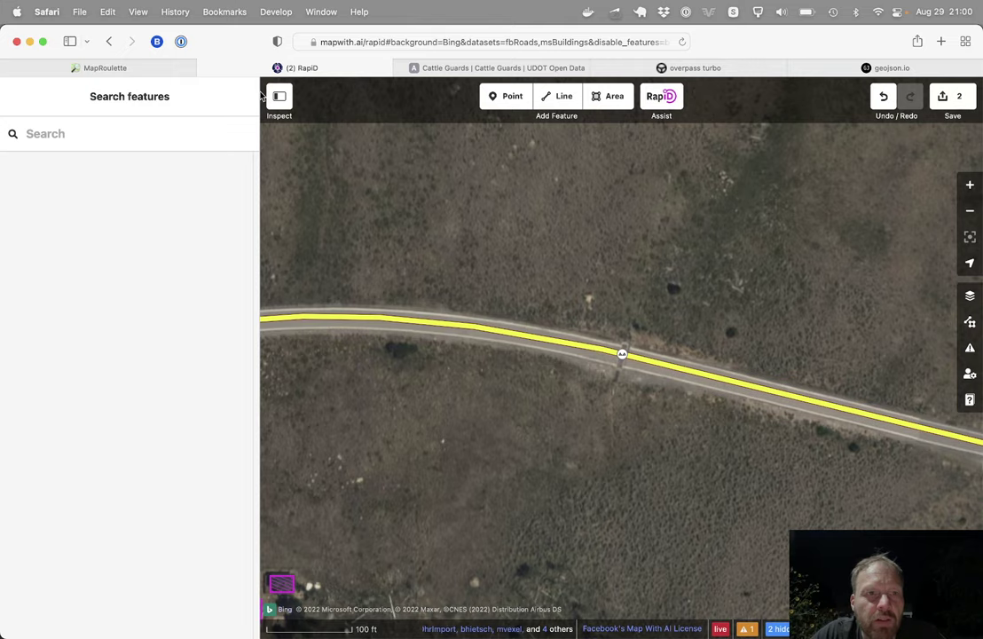
{"action": "key", "text": "super+w"}
{"action": "left_click", "coordinate": [526, 266]}
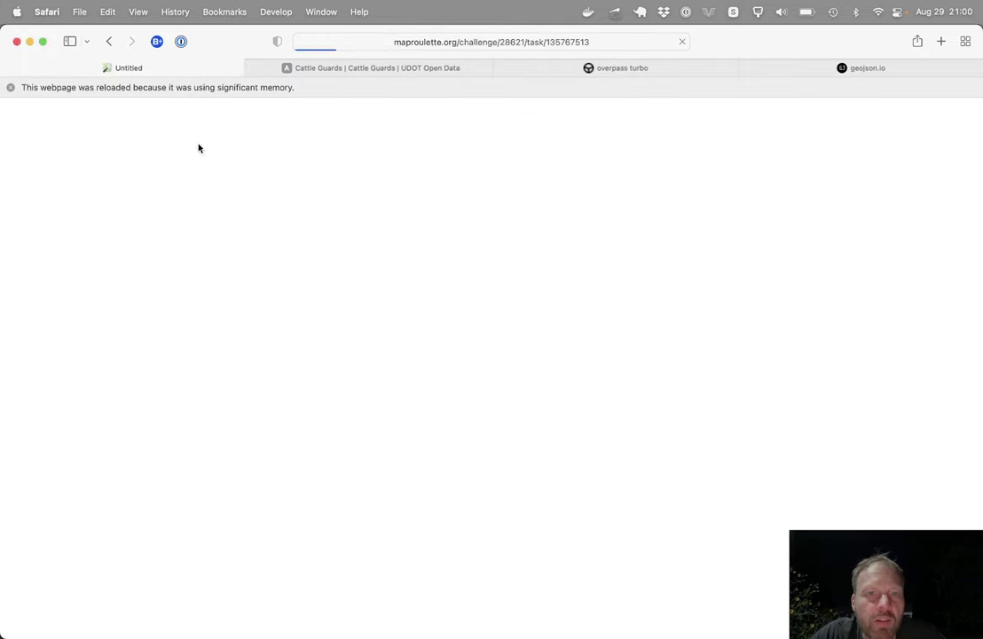